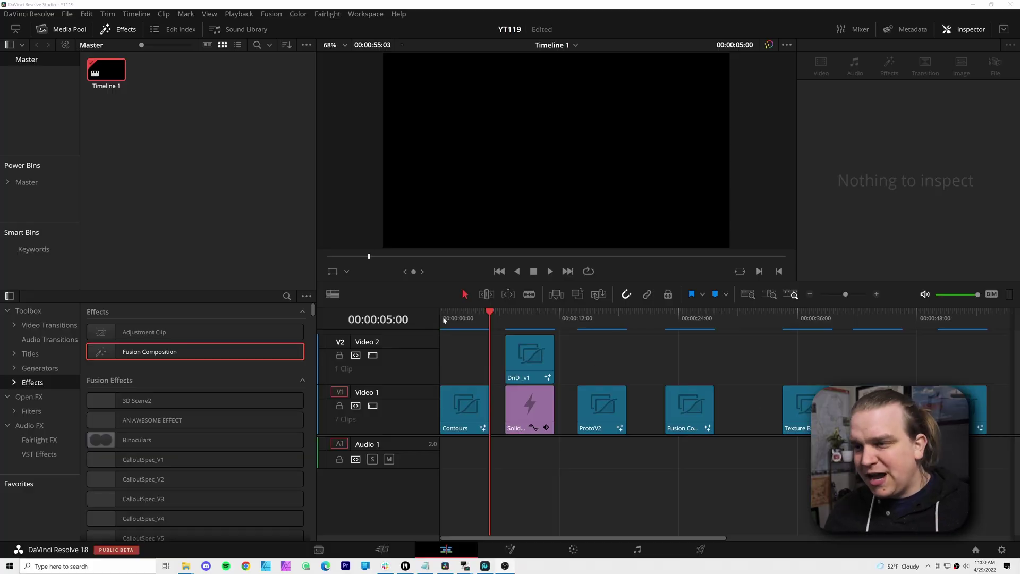
Scrub through the timeline clips, including the DVD-bounce and pink progress-bar clips, ending on the Contours clip
{"action": "left_click_drag", "start_coordinate": [471, 318], "coordinate": [595, 317]}
{"action": "left_click", "coordinate": [721, 316]}
{"action": "left_click", "coordinate": [804, 317]}
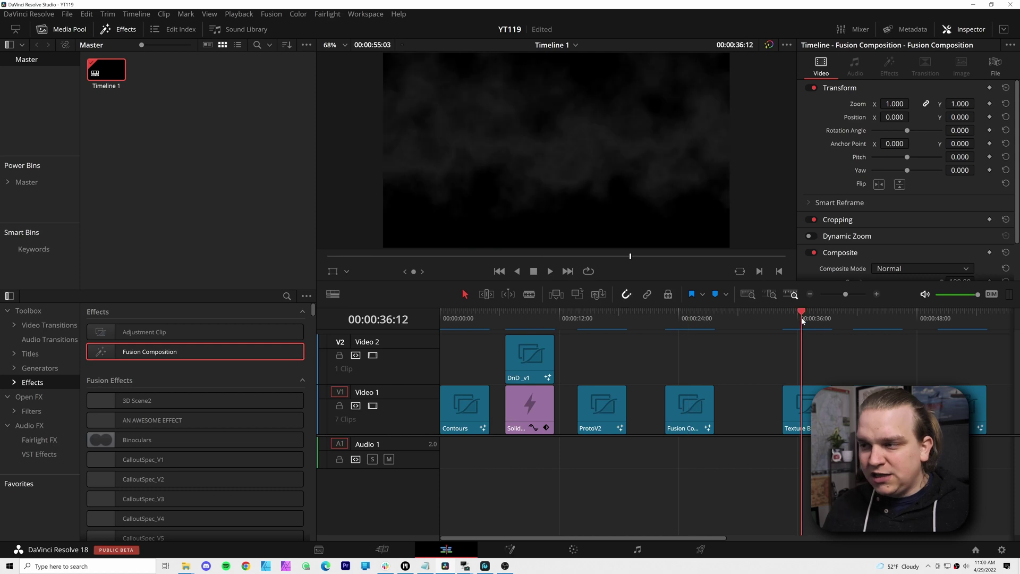
{"action": "left_click", "coordinate": [868, 314]}
{"action": "left_click", "coordinate": [964, 318]}
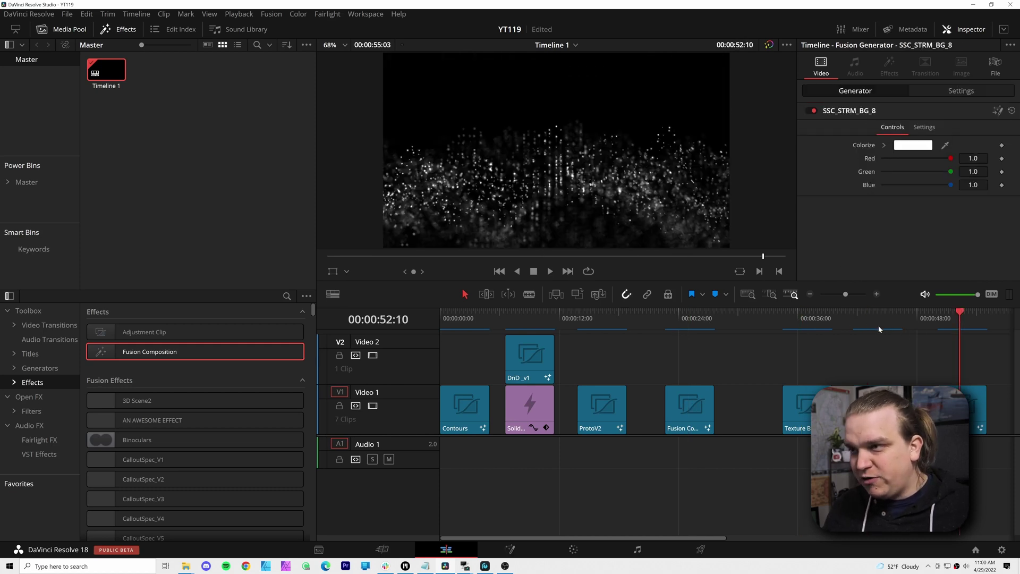
{"action": "left_click", "coordinate": [880, 321]}
{"action": "mouse_move", "coordinate": [868, 318]}
{"action": "left_mouse_down"}
{"action": "mouse_move", "coordinate": [880, 321]}
{"action": "mouse_move", "coordinate": [876, 333]}
{"action": "left_mouse_up"}
{"action": "mouse_move", "coordinate": [547, 318]}
{"action": "left_mouse_down"}
{"action": "mouse_move", "coordinate": [511, 317]}
{"action": "mouse_move", "coordinate": [539, 323]}
{"action": "left_mouse_up"}
{"action": "left_click", "coordinate": [534, 356]}
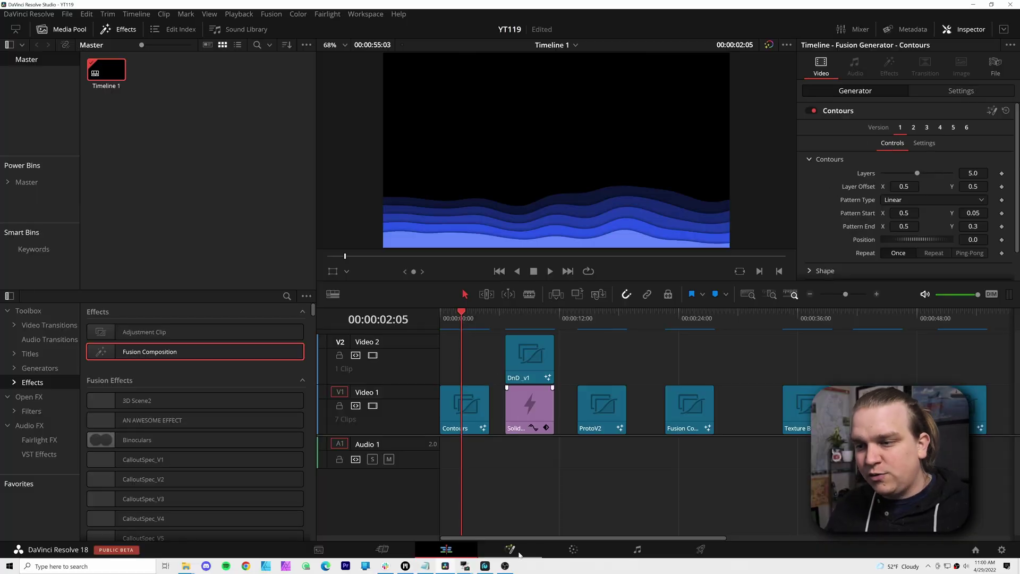
On the Fusion page, open clip 04's green-dot comp from the Clips strip and scrub to frame 44
{"action": "left_click", "coordinate": [993, 111]}
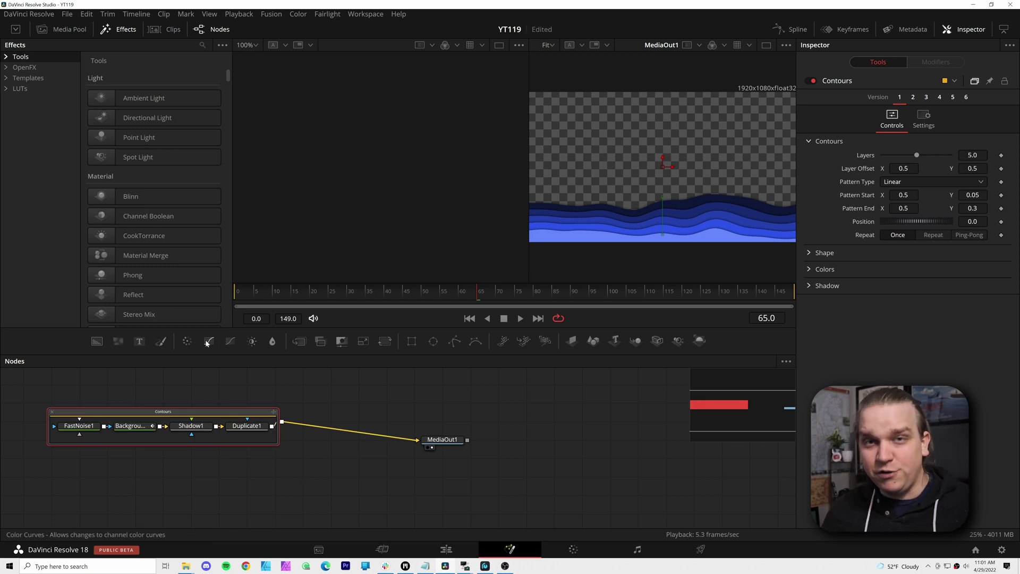
{"action": "left_click", "coordinate": [159, 30]}
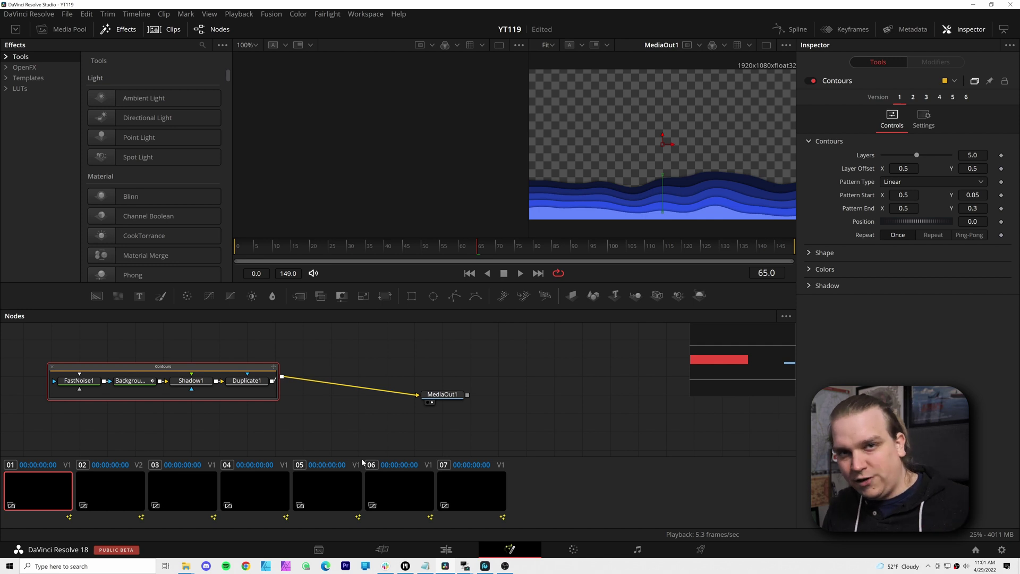
{"action": "left_click", "coordinate": [193, 490]}
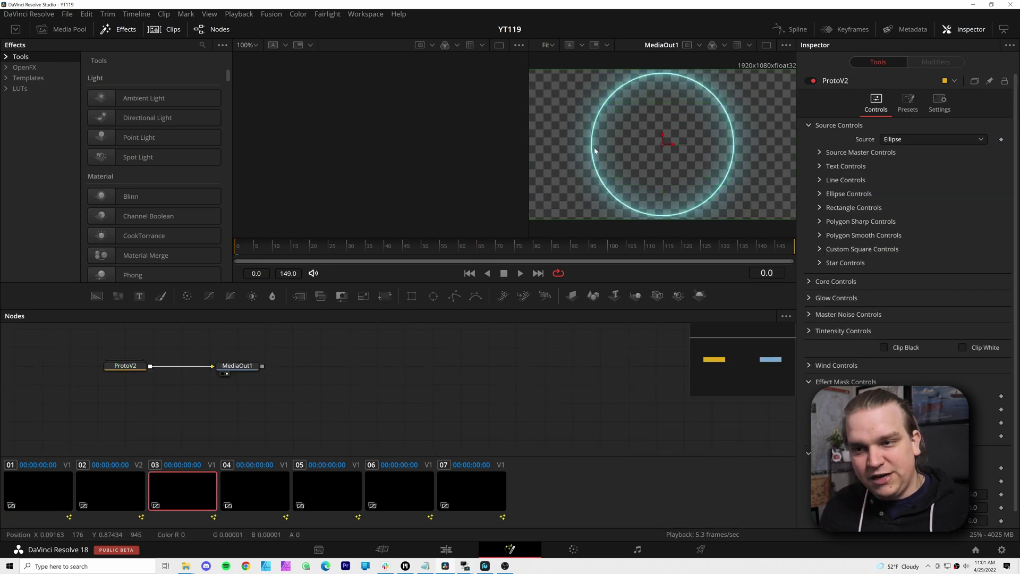
{"action": "left_click", "coordinate": [259, 493]}
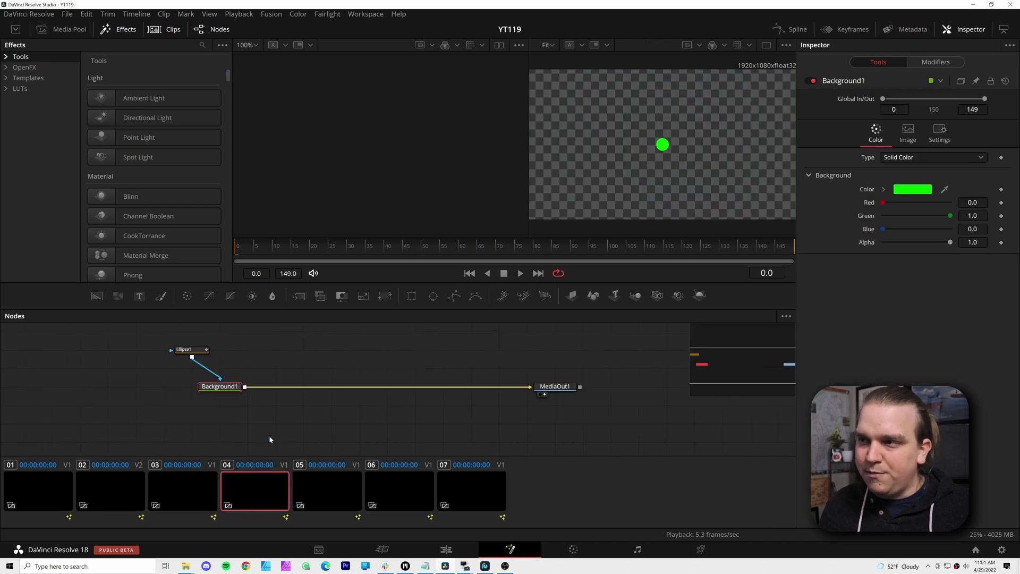
{"action": "left_click_drag", "start_coordinate": [267, 246], "coordinate": [431, 256]}
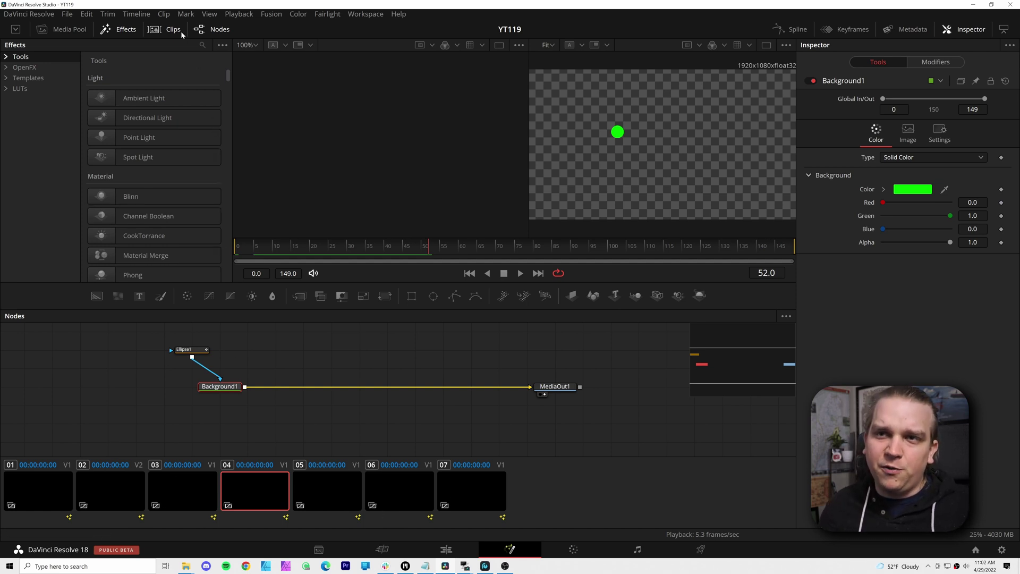
{"action": "left_click", "coordinate": [166, 30]}
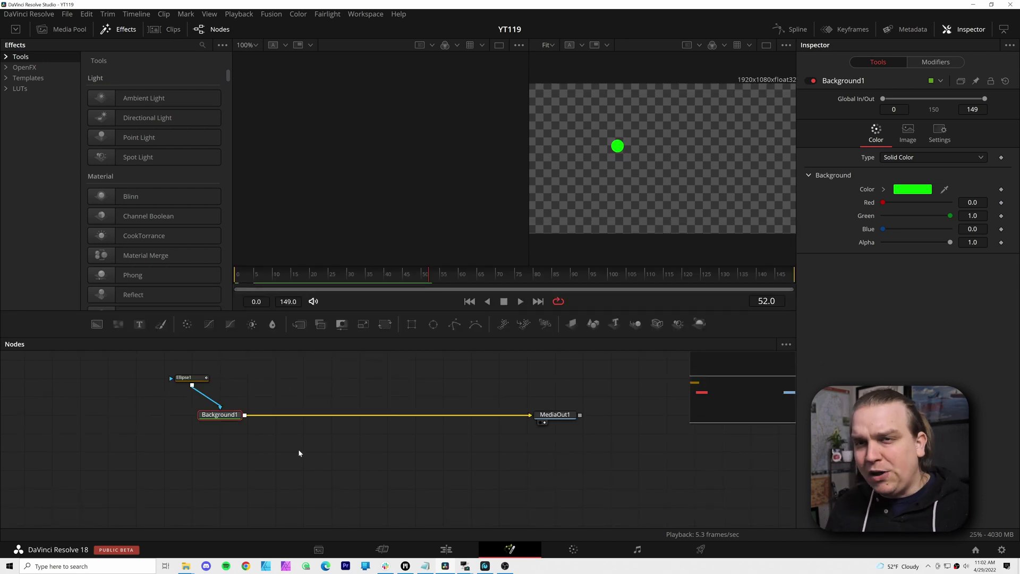
Scrub the green-dot animation, then show the Spline editor beside the node graph
{"action": "left_click", "coordinate": [167, 29]}
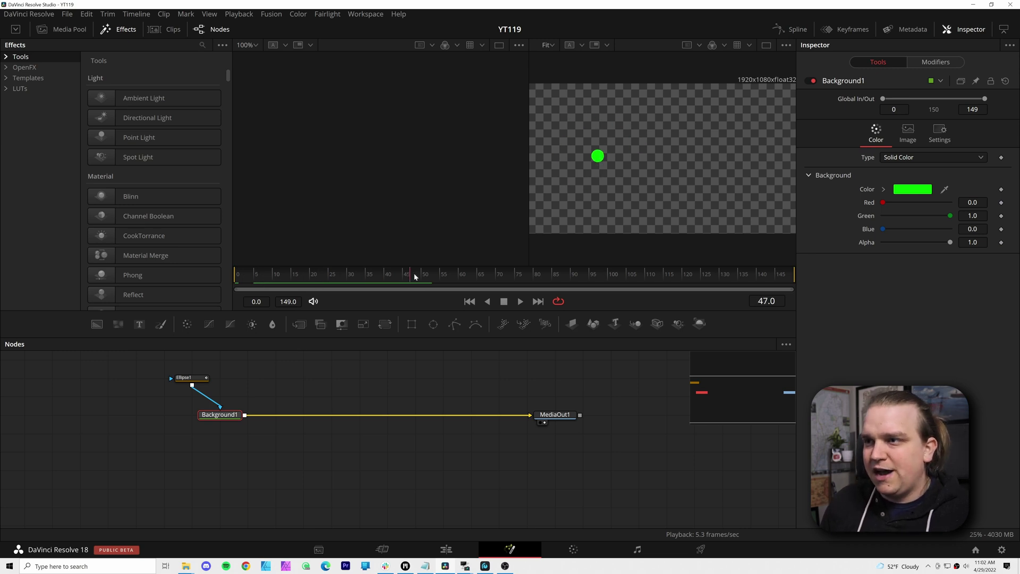
{"action": "left_click_drag", "start_coordinate": [414, 277], "coordinate": [400, 302]}
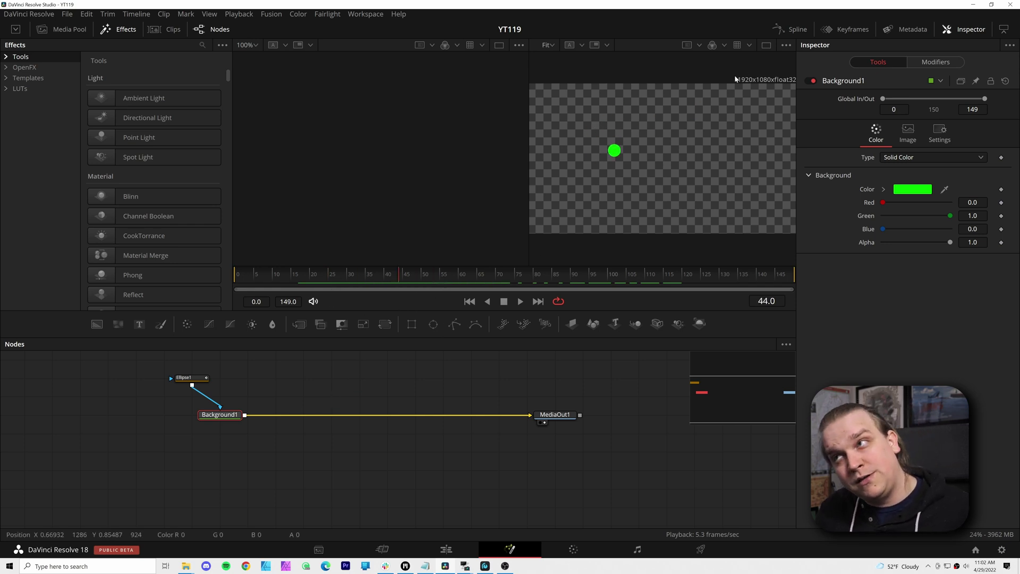
{"action": "left_click", "coordinate": [791, 31]}
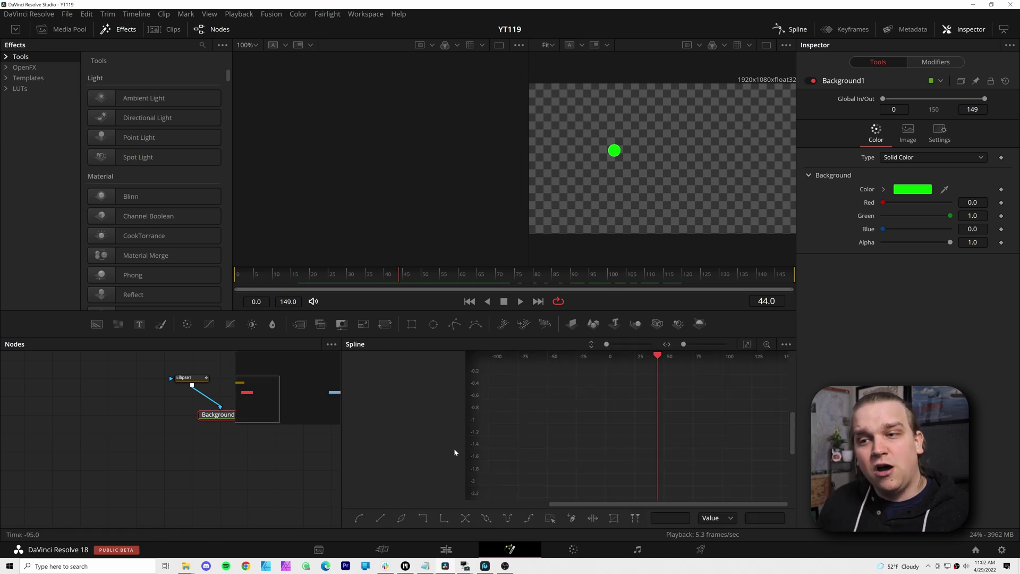
Select Ellipse1 and display its Displacement curve in the spline editor
{"action": "left_click", "coordinate": [190, 380]}
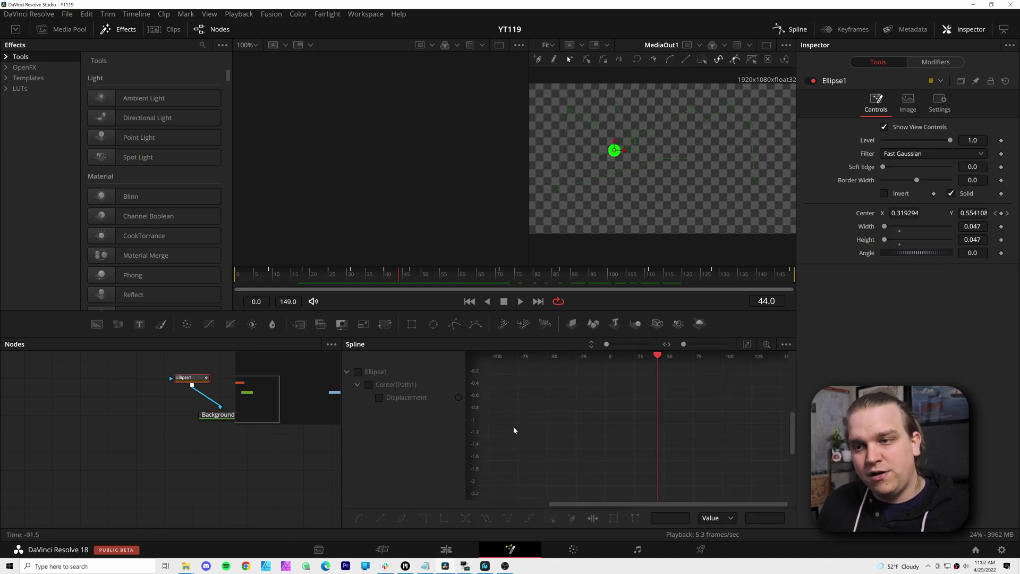
{"action": "left_click", "coordinate": [379, 397]}
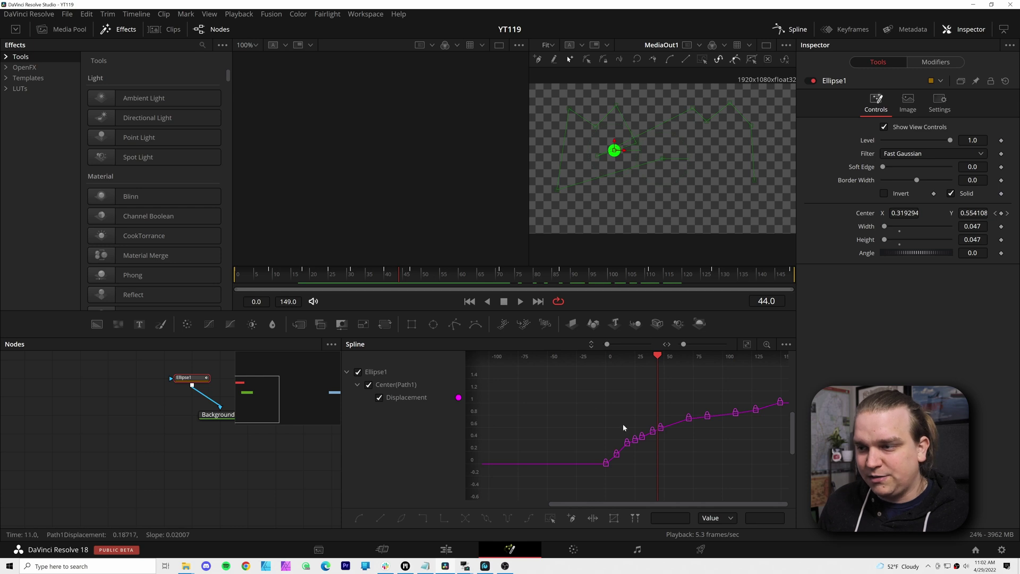
{"action": "left_click_drag", "start_coordinate": [623, 423], "coordinate": [569, 381]}
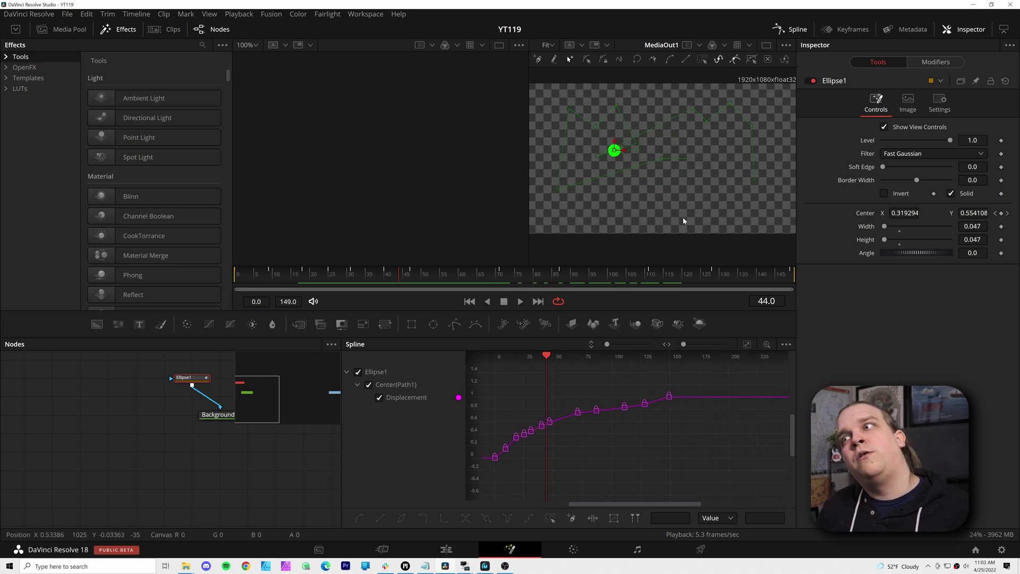
Toggle the Spline and Clips panels repeatedly with their shortcuts, ending with Spline shown, then widen the node graph
{"action": "left_click", "coordinate": [796, 30]}
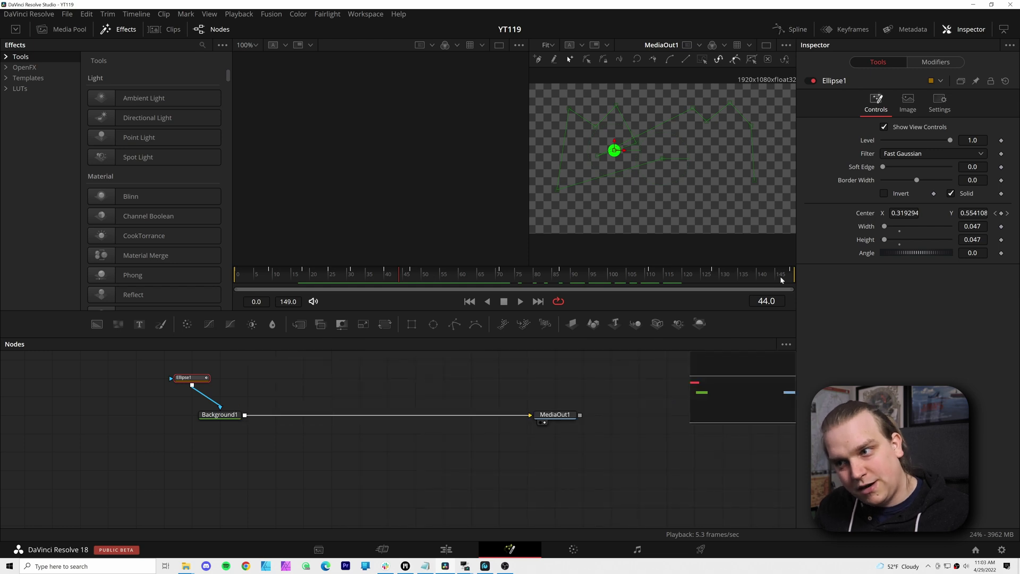
{"action": "left_click", "coordinate": [185, 380]}
{"action": "key", "text": "F6"}
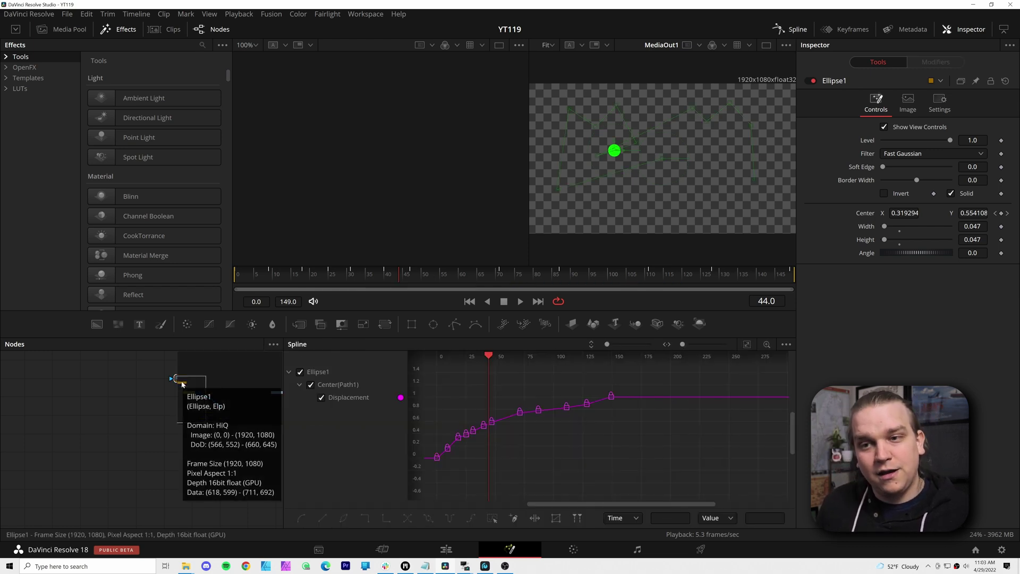
{"action": "key", "text": "F6"}
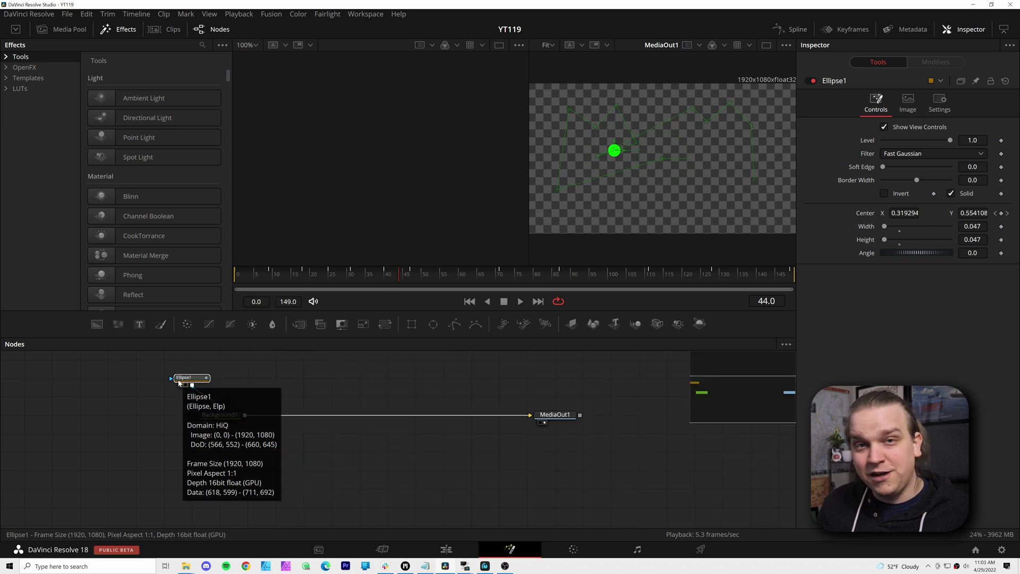
{"action": "key", "text": "F6"}
{"action": "key", "text": "F6"}
{"action": "key", "text": "F5"}
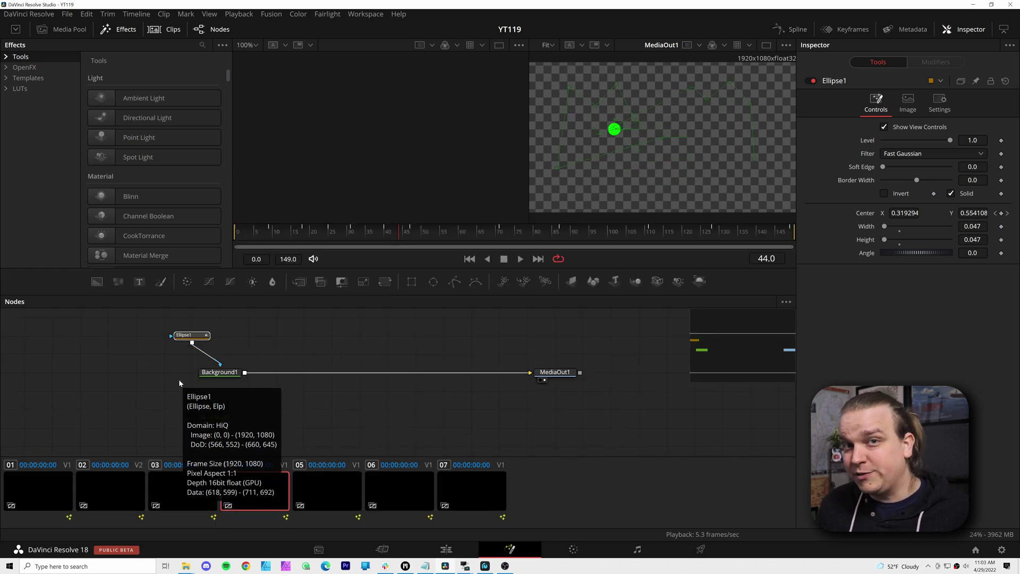
{"action": "key", "text": "F5"}
{"action": "key", "text": "F5"}
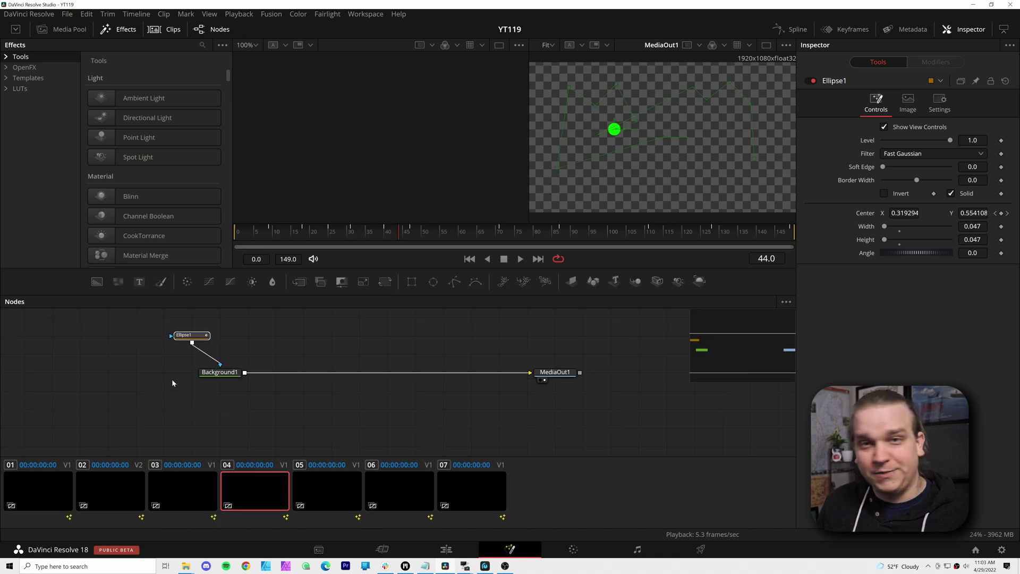
{"action": "key", "text": "F6"}
{"action": "key", "text": "F6"}
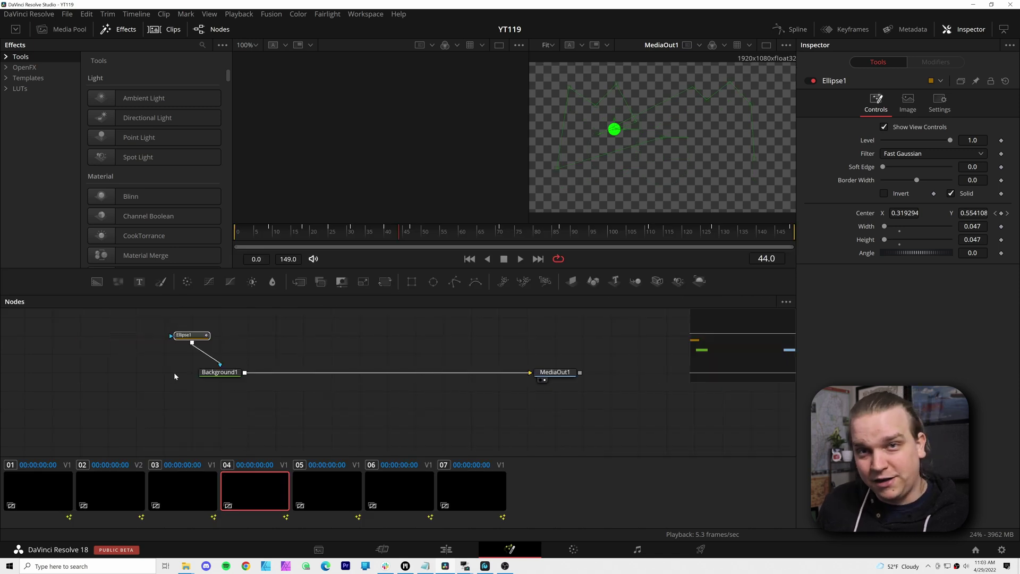
{"action": "key", "text": "F5"}
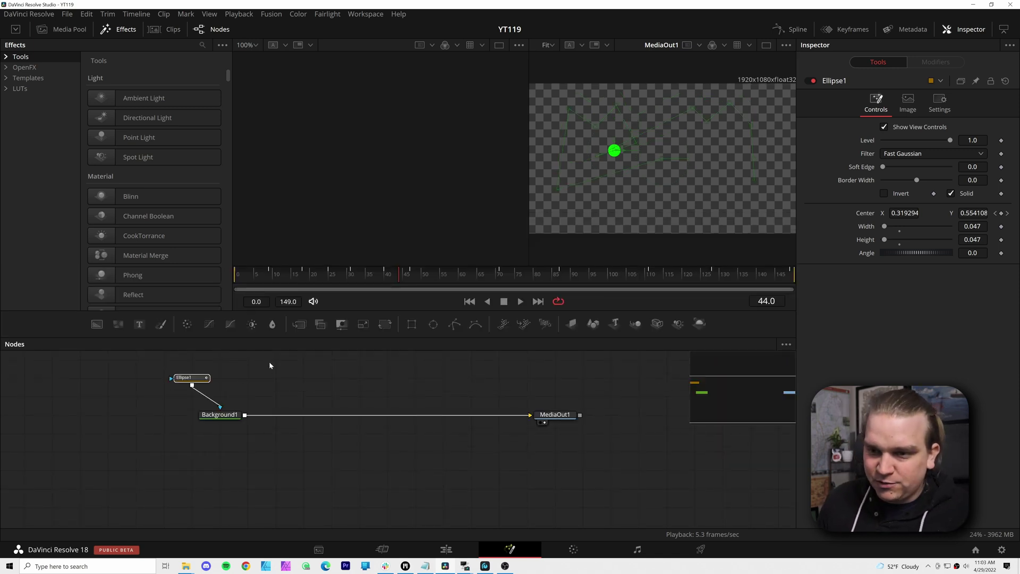
{"action": "key", "text": "F6"}
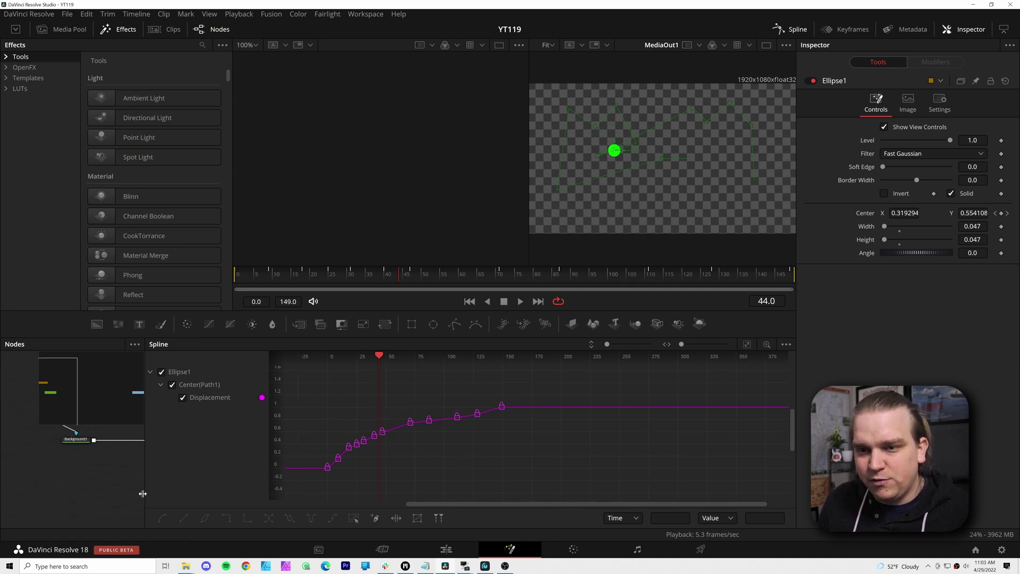
{"action": "left_click_drag", "start_coordinate": [148, 496], "coordinate": [320, 494]}
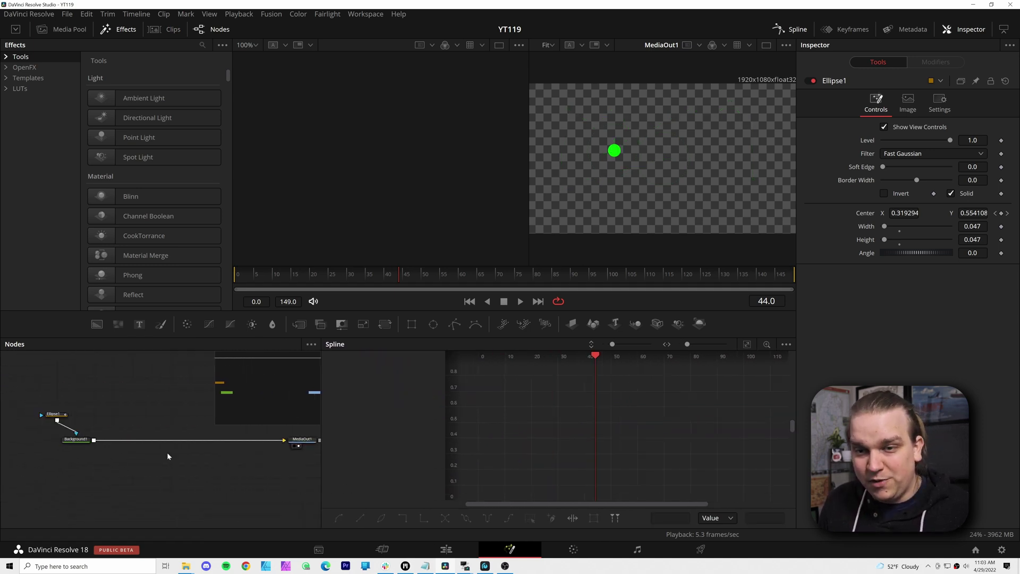
Turn on Show Only Selected Tool so the spline editor lists Ellipse1's Center Displacement curve
{"action": "left_click", "coordinate": [787, 345]}
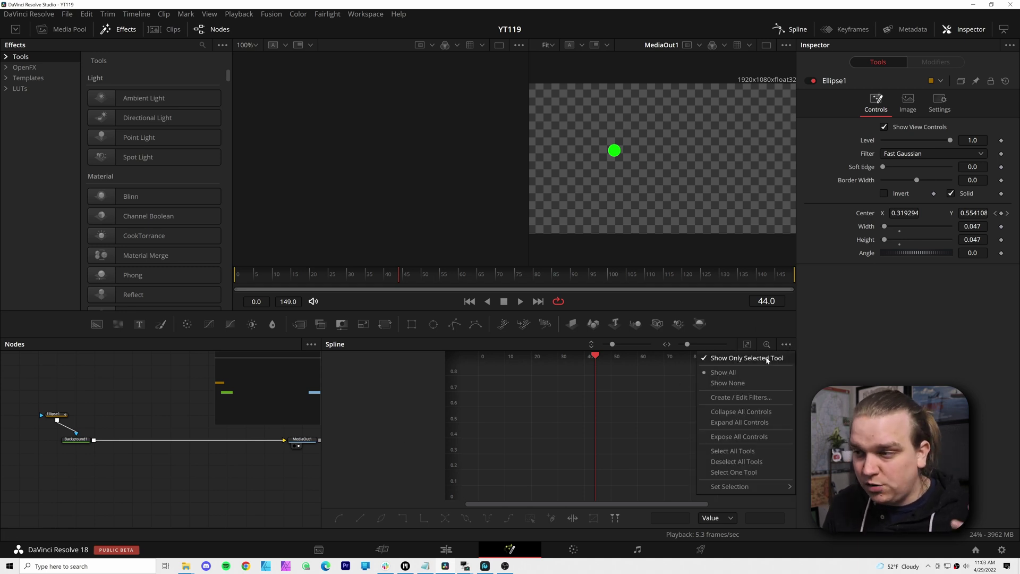
{"action": "left_click", "coordinate": [767, 359]}
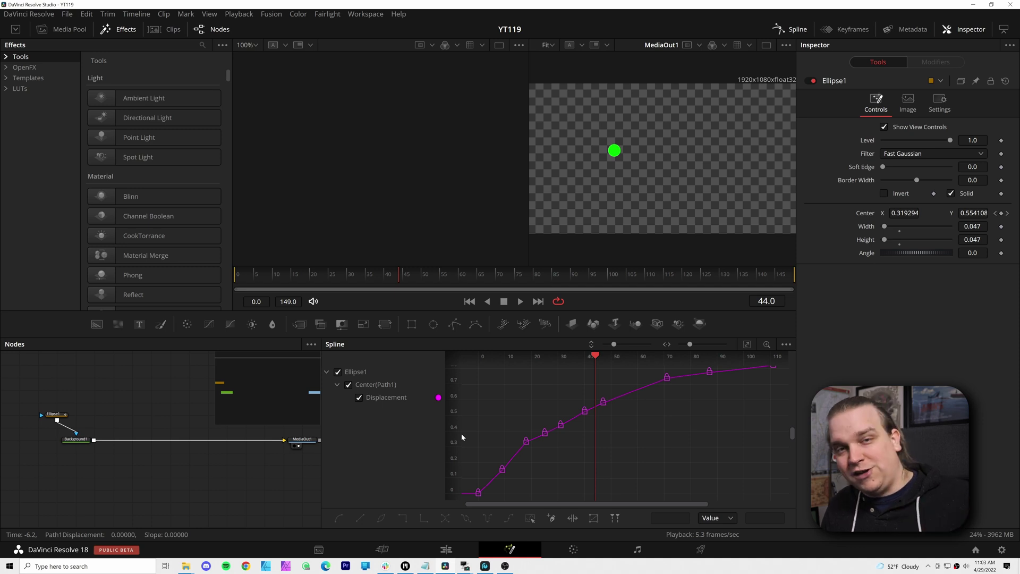
Select all Displacement keys, smooth and flatten their handles, deselect, and play the animation
{"action": "key", "text": "ctrl+a"}
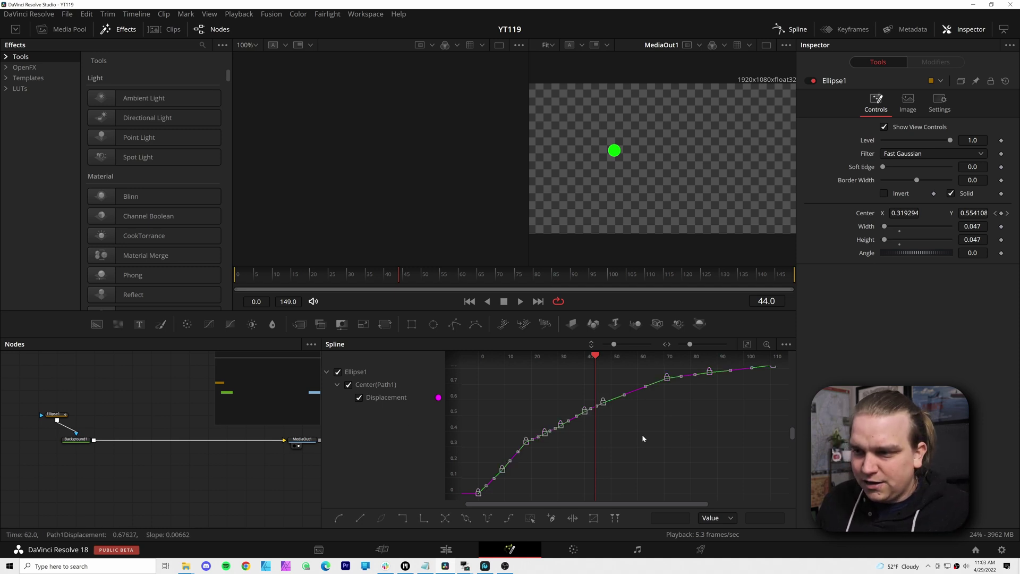
{"action": "key", "text": "shift+s"}
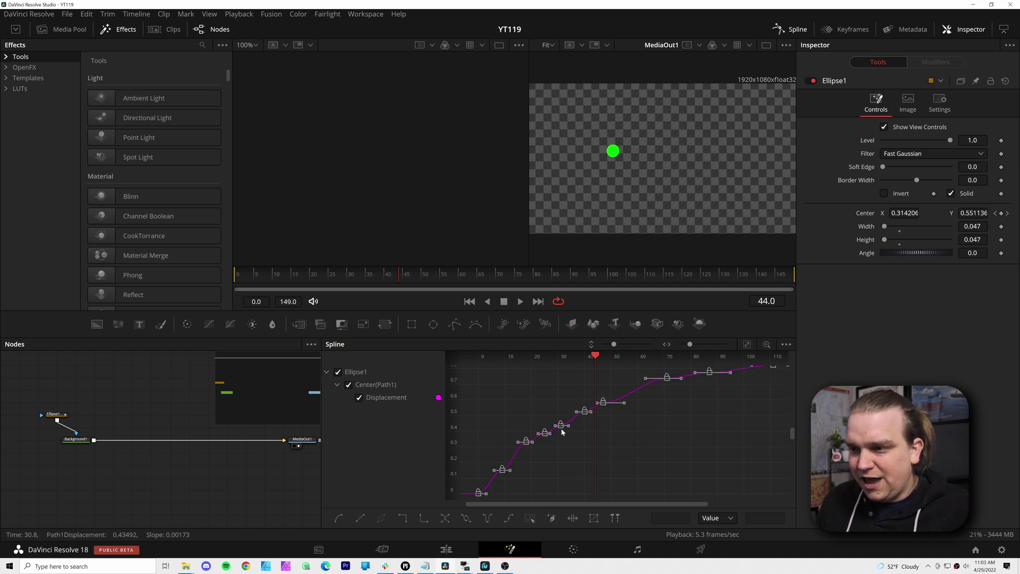
{"action": "key", "text": "shift+s"}
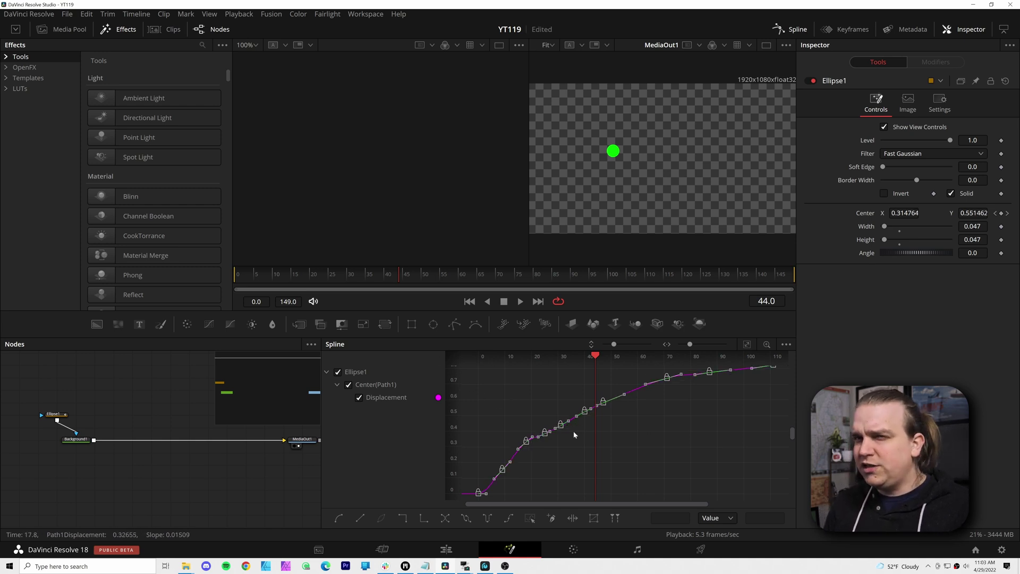
{"action": "key", "text": "shift+f"}
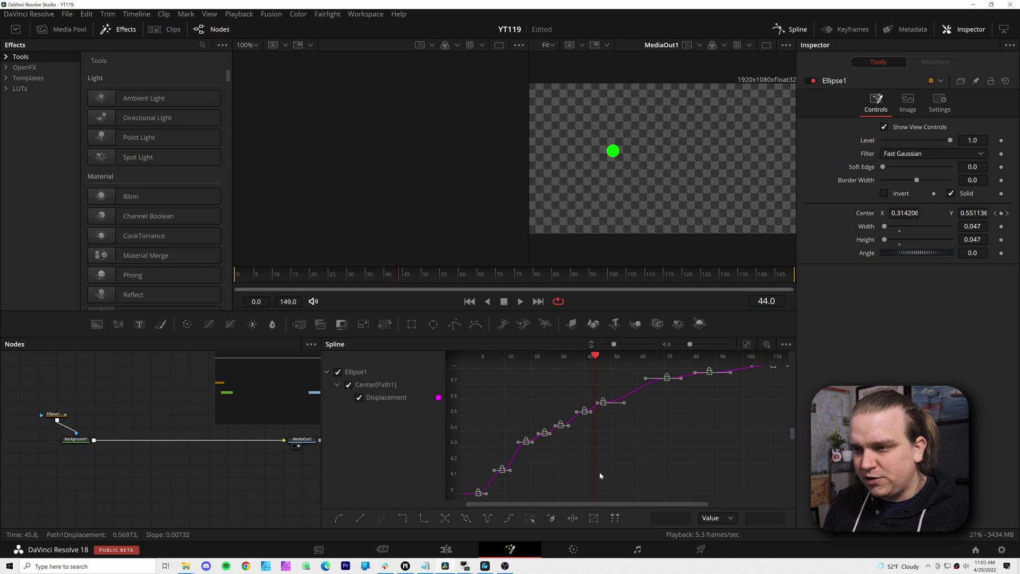
{"action": "left_click", "coordinate": [627, 446]}
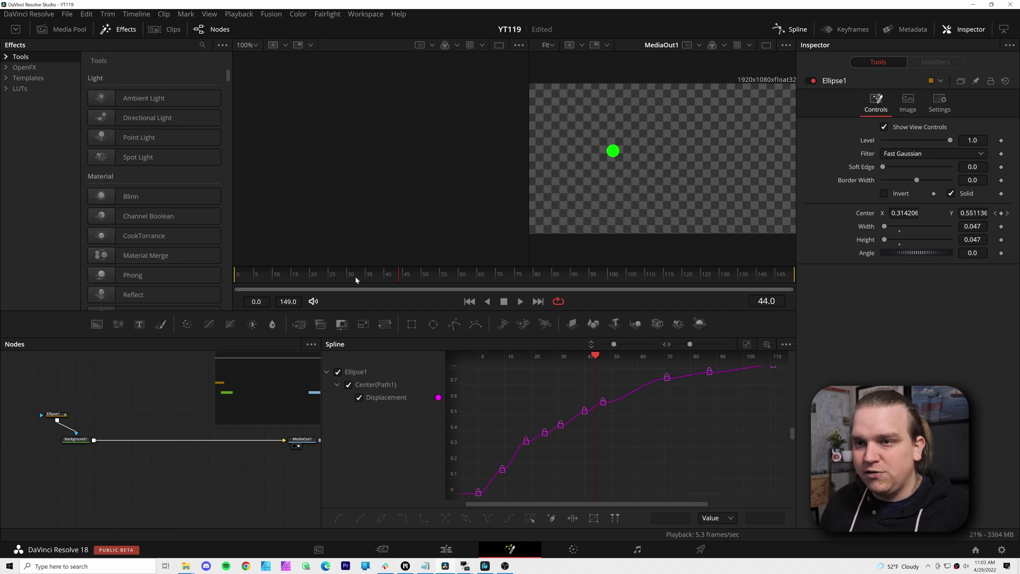
{"action": "key", "text": "space"}
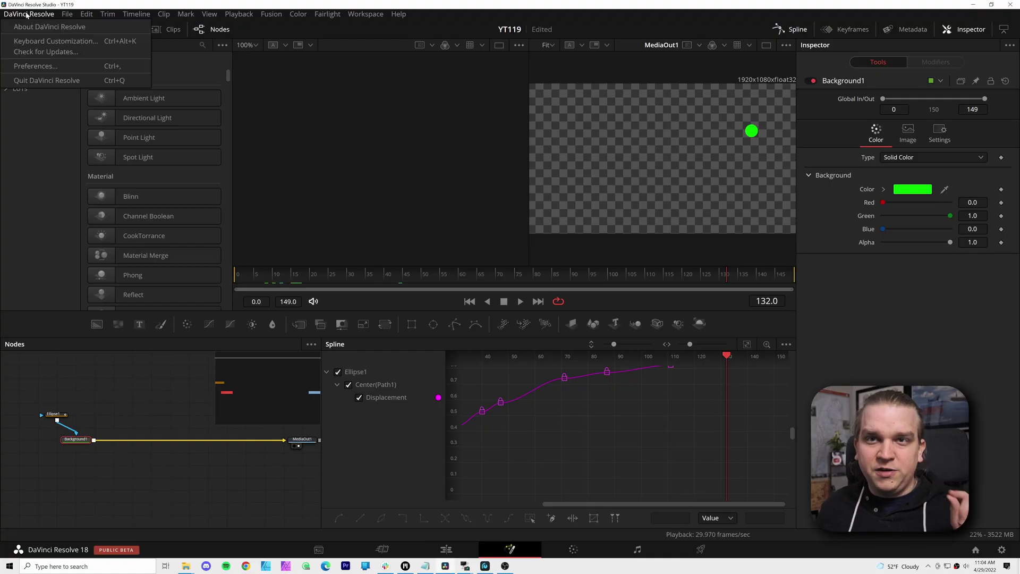
Open Keyboard Customization and browse the Shift-modifier shortcuts and the Commands list
{"action": "left_click", "coordinate": [35, 41]}
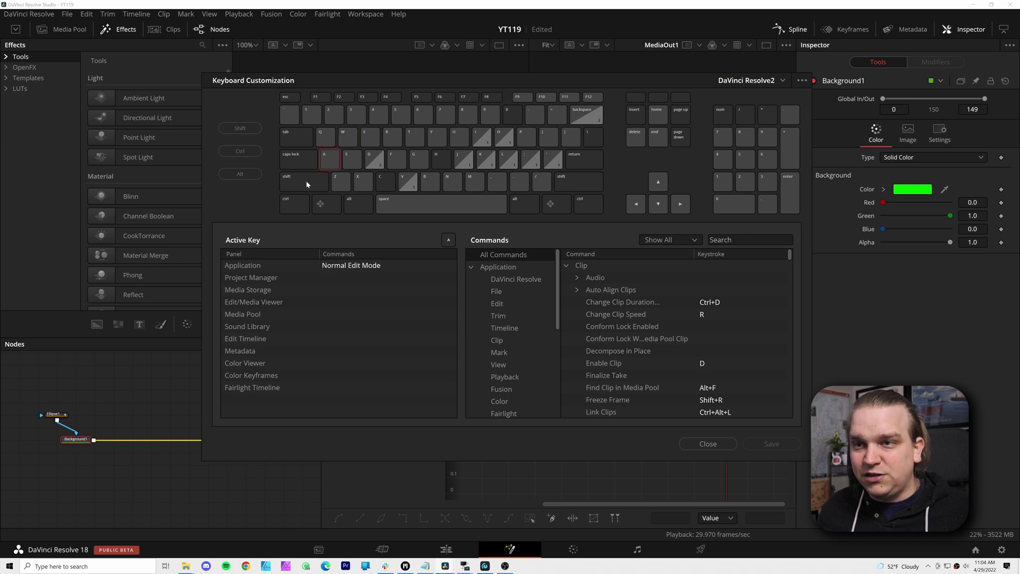
{"action": "key", "text": "shift"}
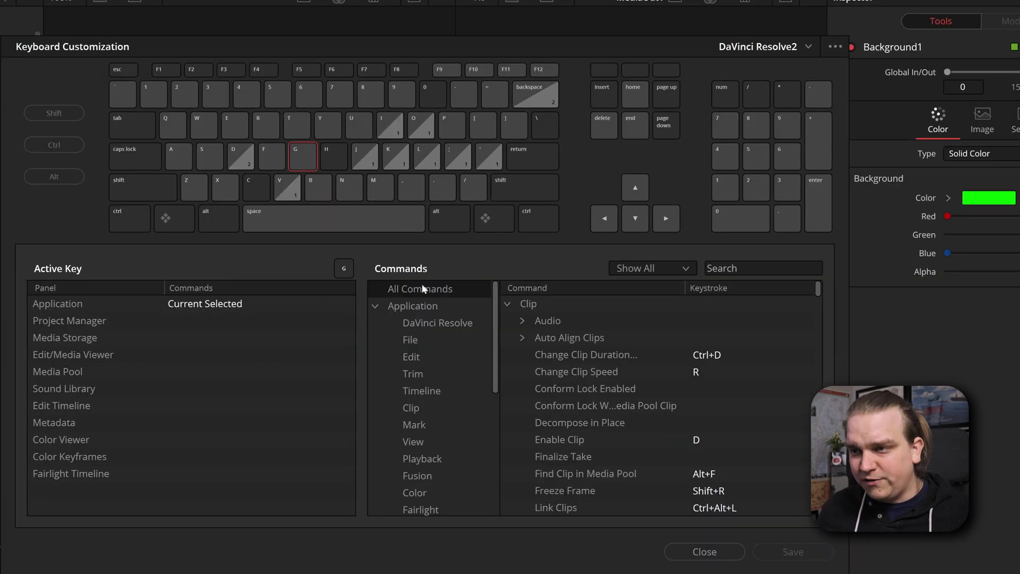
{"action": "scroll", "coordinate": [420, 318], "scroll_direction": "down", "scroll_amount": 2}
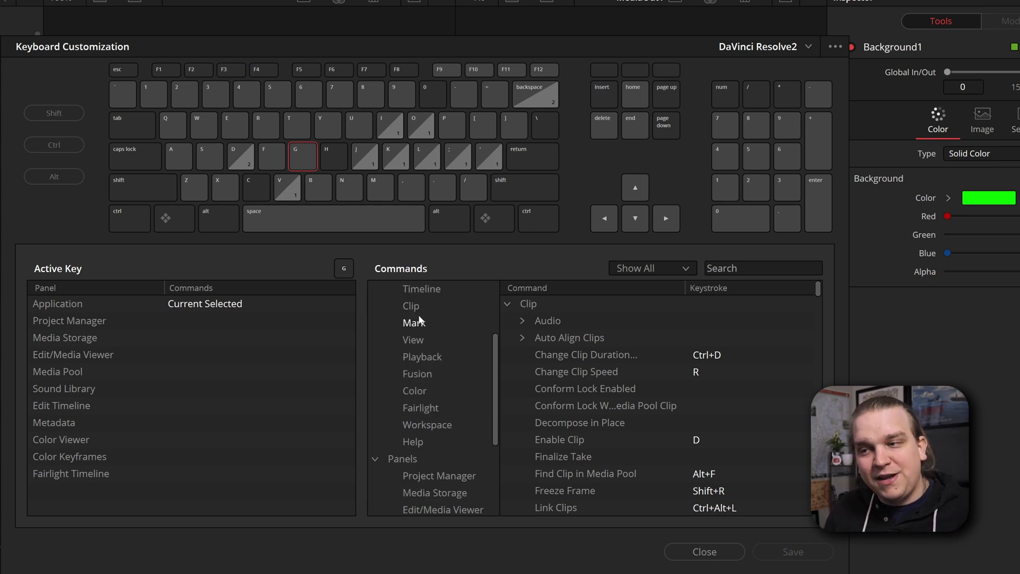
Expand Workspace > Show Panel in Workspace and scroll through its panel commands, checking Lightbox
{"action": "left_click", "coordinate": [446, 426]}
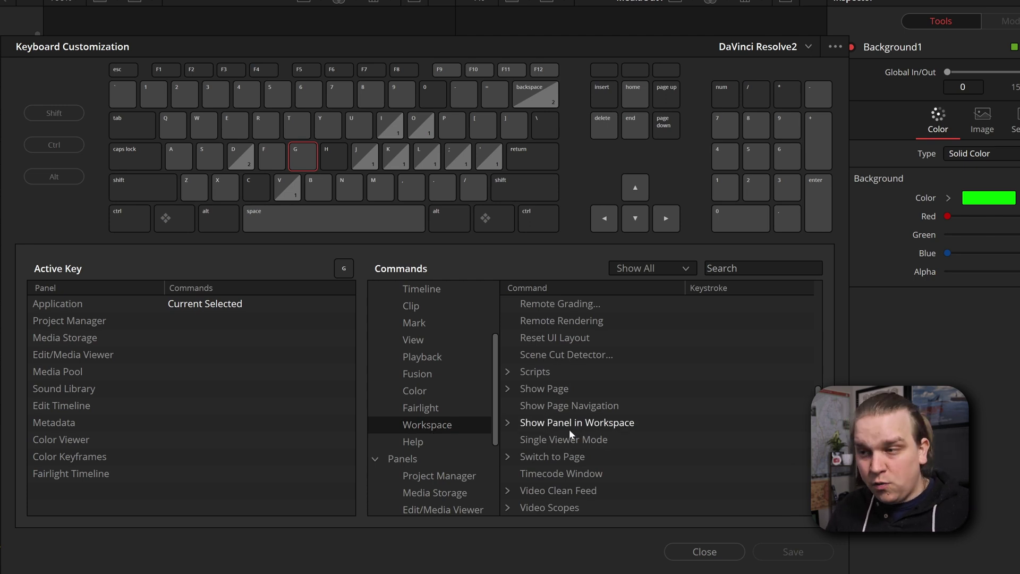
{"action": "left_click", "coordinate": [509, 425]}
{"action": "scroll", "coordinate": [575, 424], "scroll_direction": "down", "scroll_amount": 2}
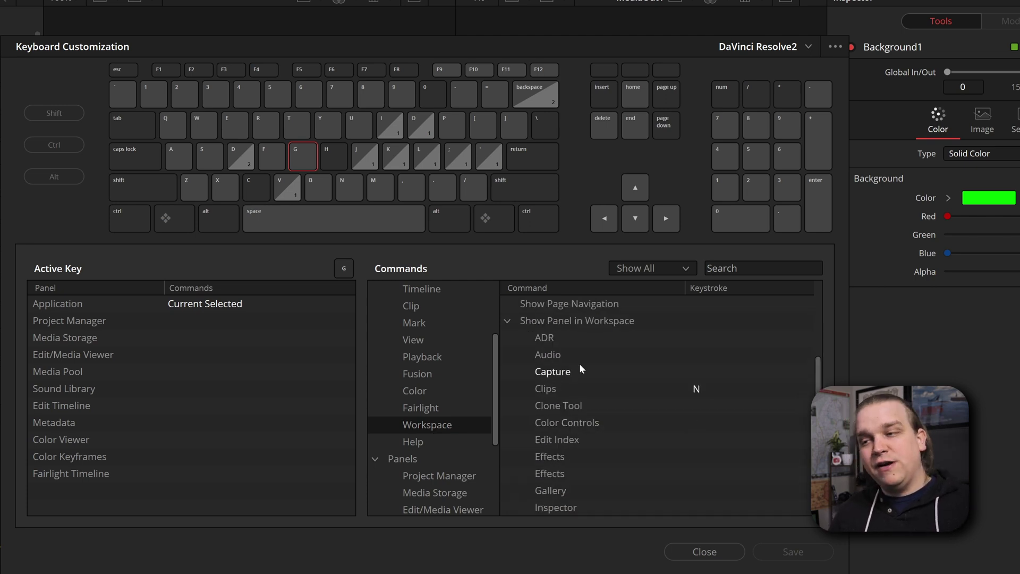
{"action": "scroll", "coordinate": [579, 366], "scroll_direction": "down", "scroll_amount": 1}
{"action": "scroll", "coordinate": [588, 404], "scroll_direction": "down", "scroll_amount": 1}
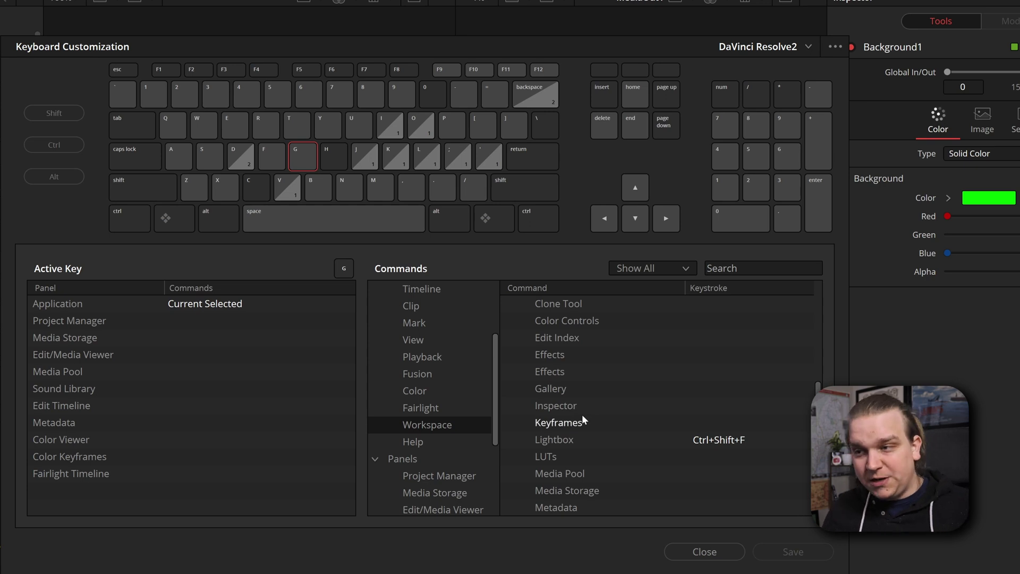
{"action": "scroll", "coordinate": [584, 419], "scroll_direction": "down", "scroll_amount": 1}
{"action": "scroll", "coordinate": [658, 461], "scroll_direction": "up", "scroll_amount": 3}
{"action": "scroll", "coordinate": [668, 476], "scroll_direction": "down", "scroll_amount": 1}
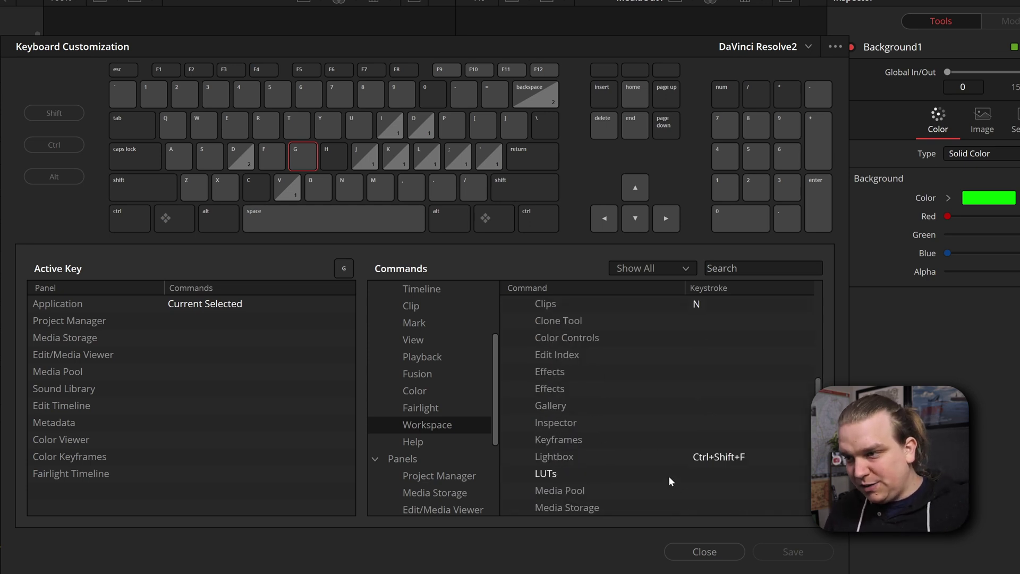
{"action": "left_click", "coordinate": [557, 457]}
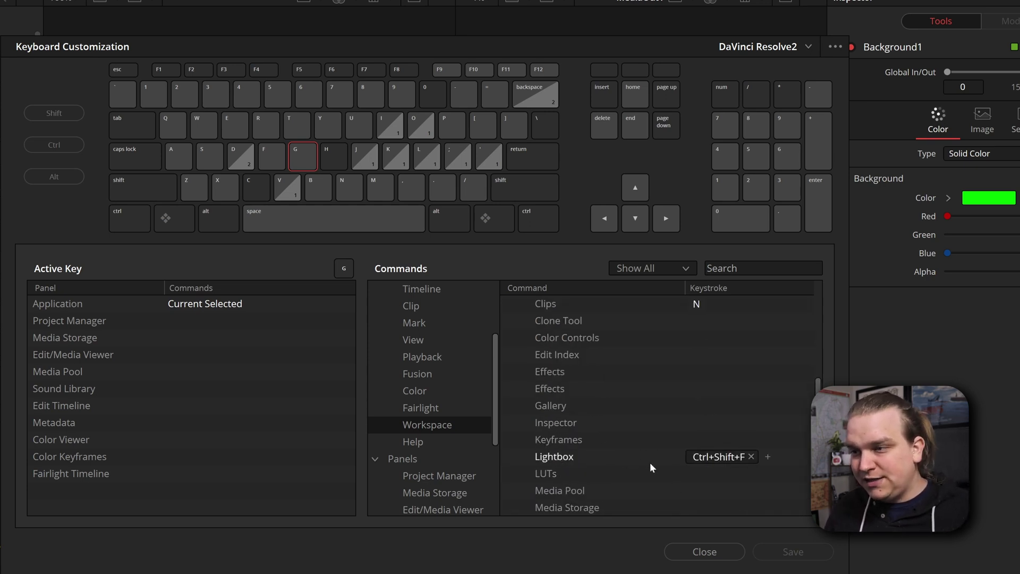
{"action": "scroll", "coordinate": [691, 451], "scroll_direction": "down", "scroll_amount": 1}
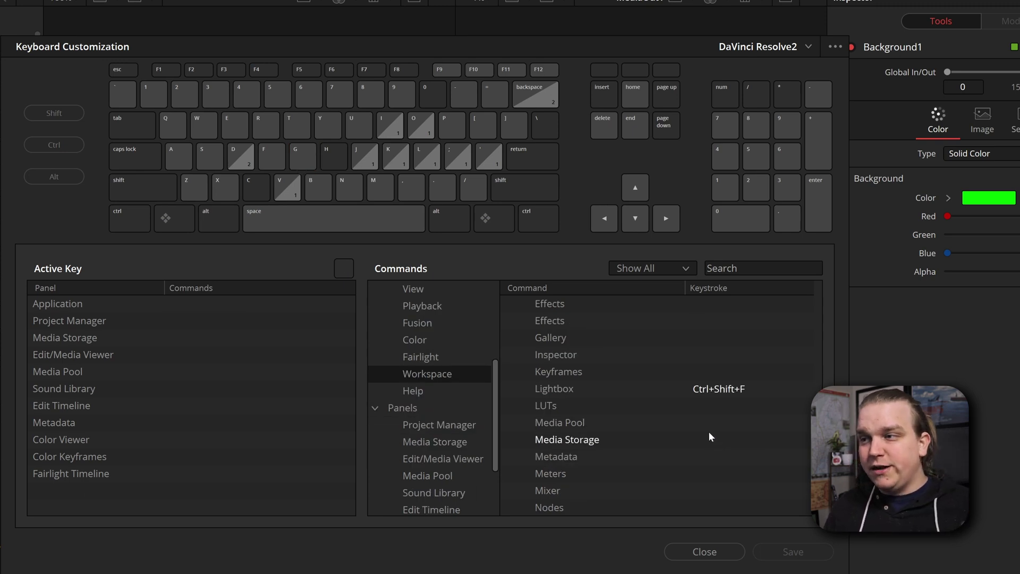
{"action": "scroll", "coordinate": [652, 367], "scroll_direction": "up", "scroll_amount": 2}
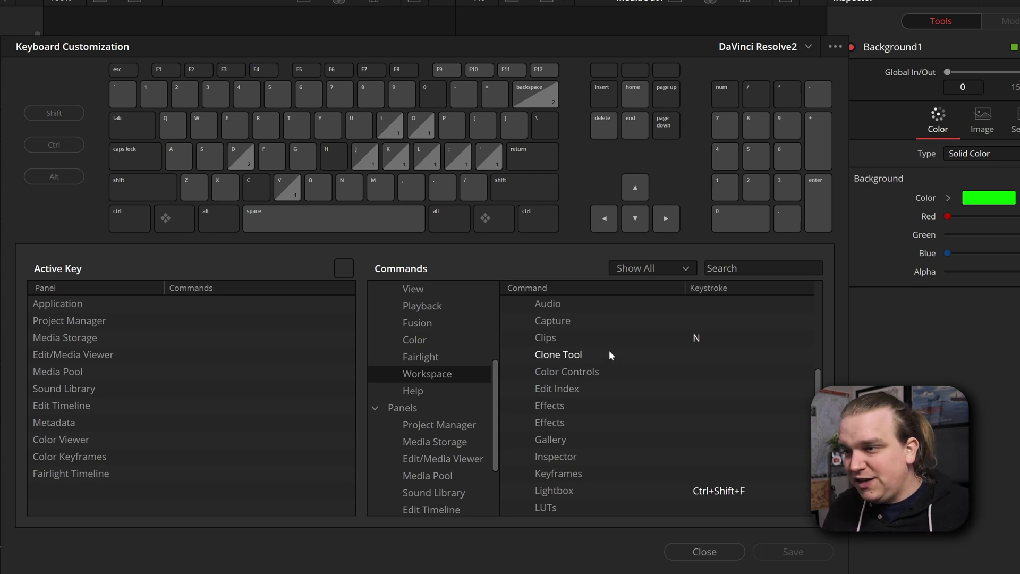
Check the Clips (N) and Spline (M) shortcuts and what the N key triggers, then close
{"action": "left_click", "coordinate": [557, 340]}
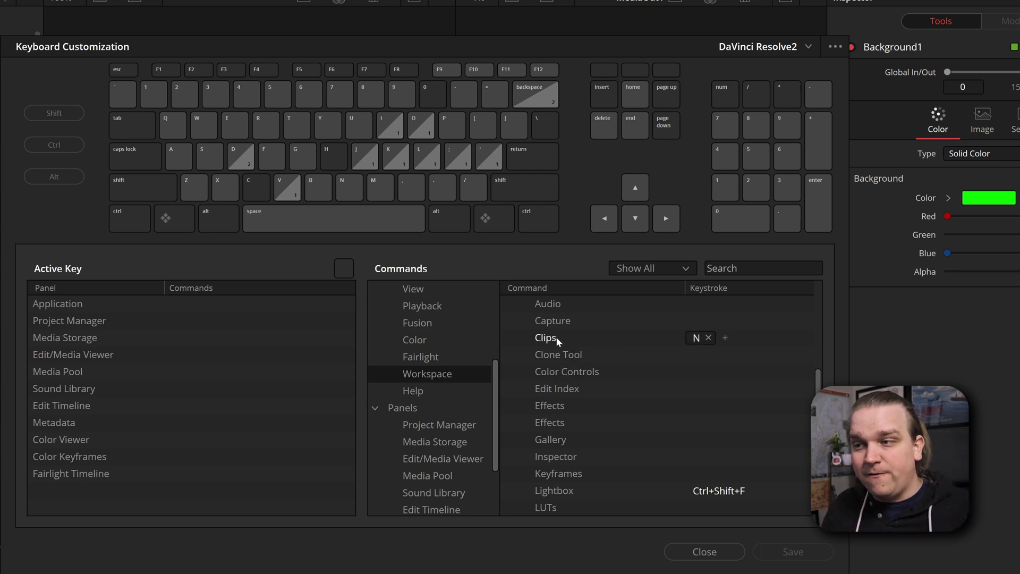
{"action": "scroll", "coordinate": [691, 337], "scroll_direction": "down", "scroll_amount": 5}
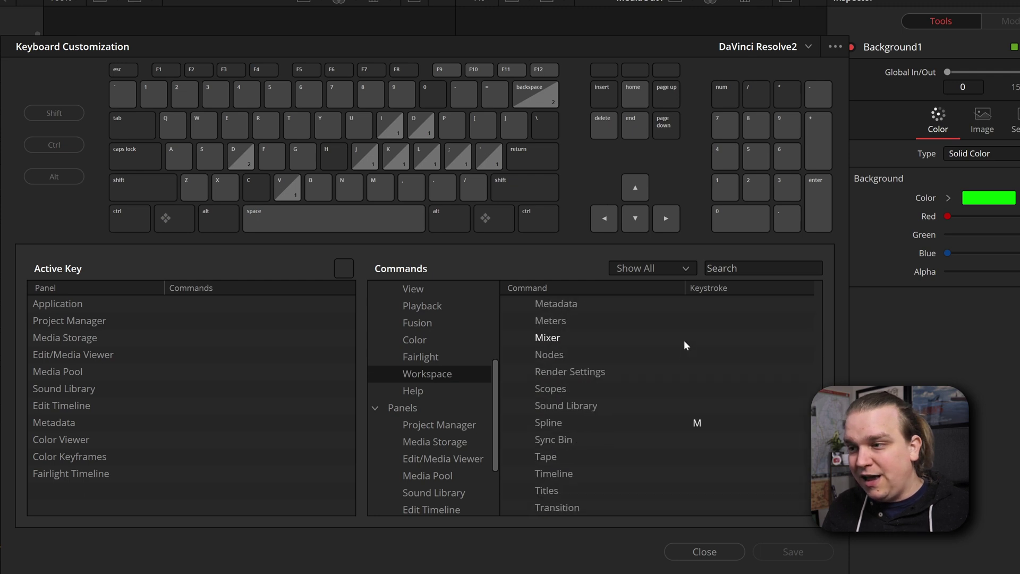
{"action": "left_click", "coordinate": [589, 422]}
{"action": "scroll", "coordinate": [753, 406], "scroll_direction": "up", "scroll_amount": 5}
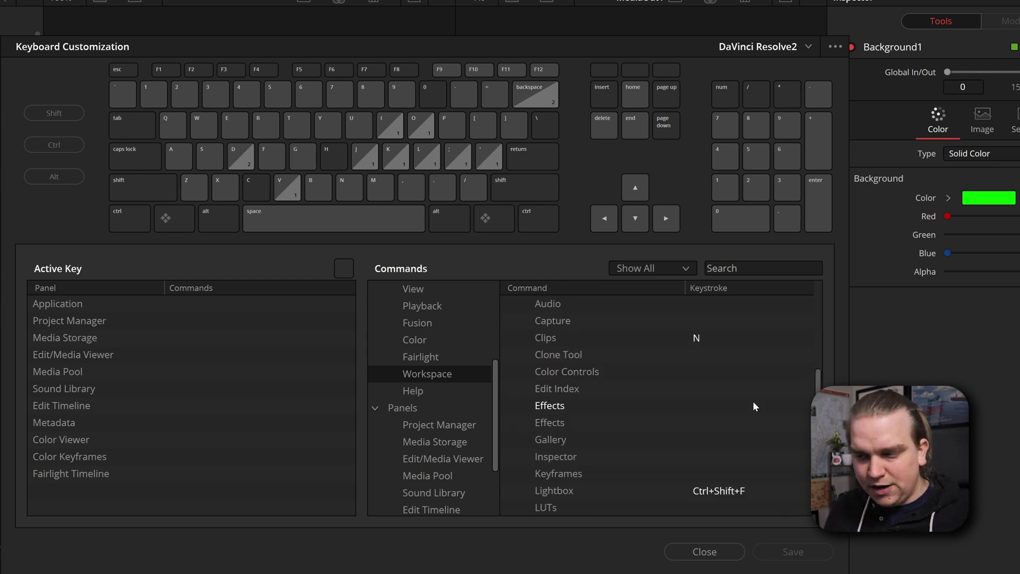
{"action": "left_click", "coordinate": [558, 343]}
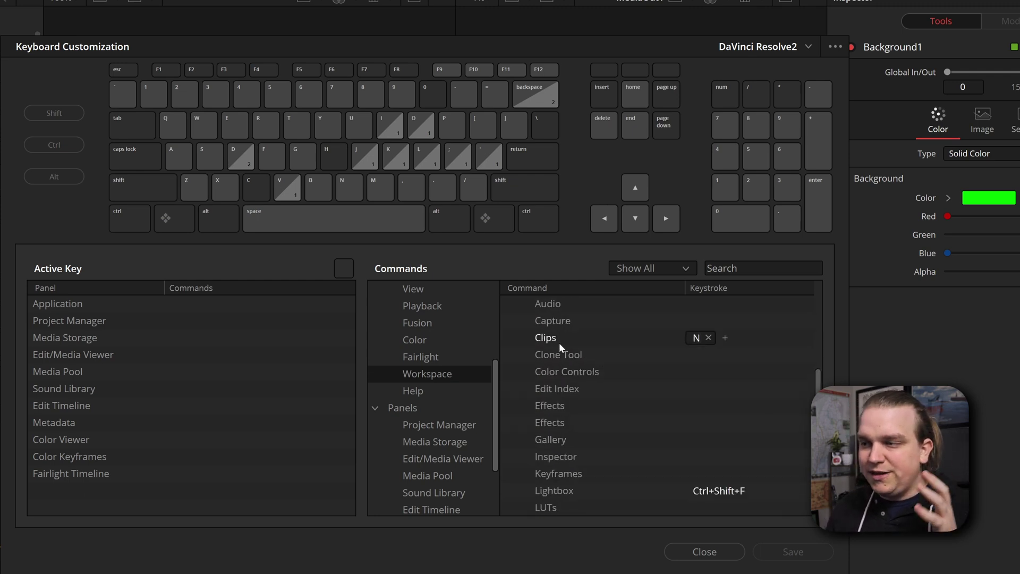
{"action": "left_click", "coordinate": [348, 184]}
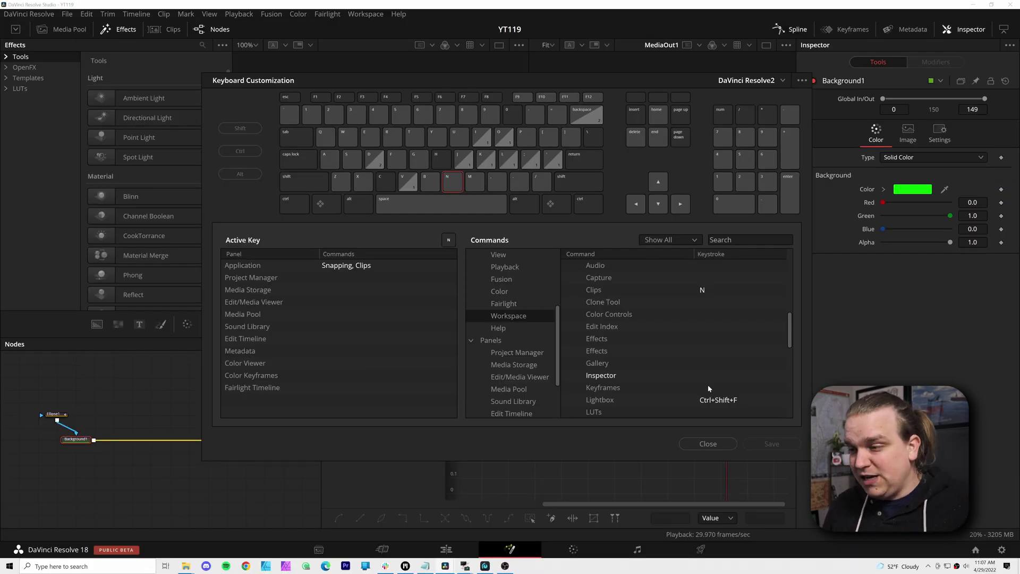
{"action": "left_click", "coordinate": [707, 445]}
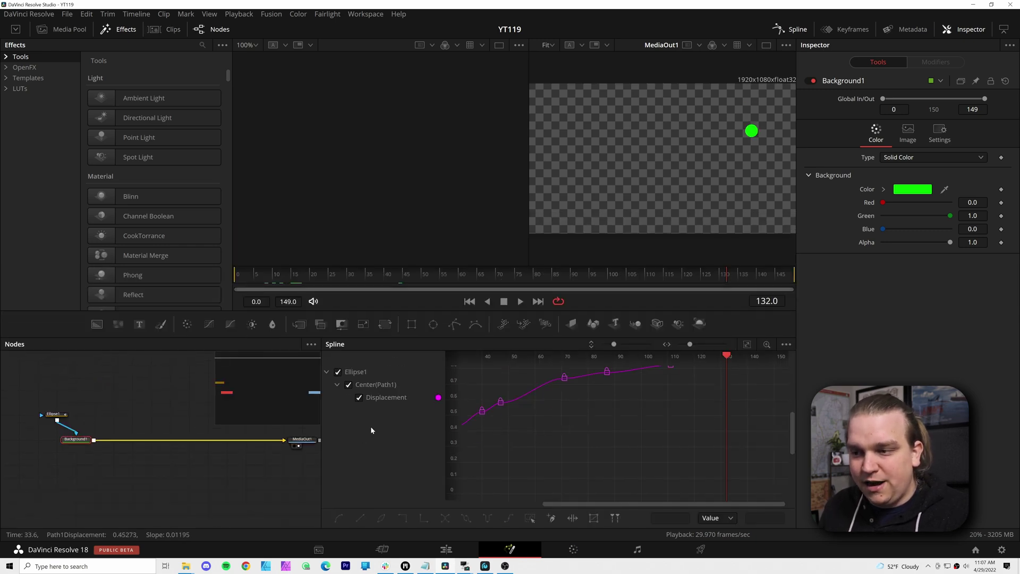
Pass through the Color and Fairlight pages to the Edit page, then reopen keyboard customization with Ctrl+Alt+K
{"action": "left_click", "coordinate": [580, 555]}
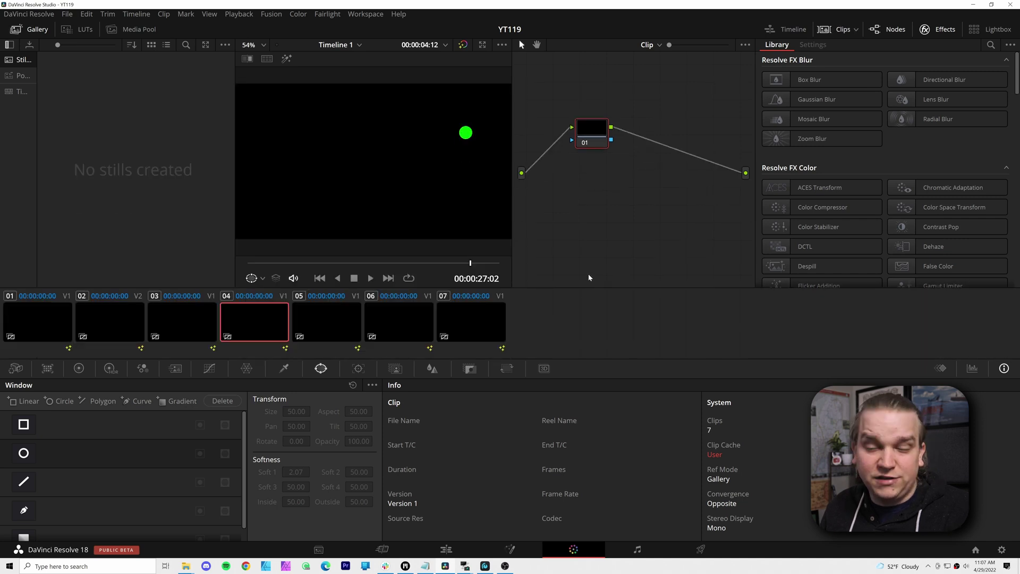
{"action": "left_click", "coordinate": [633, 551]}
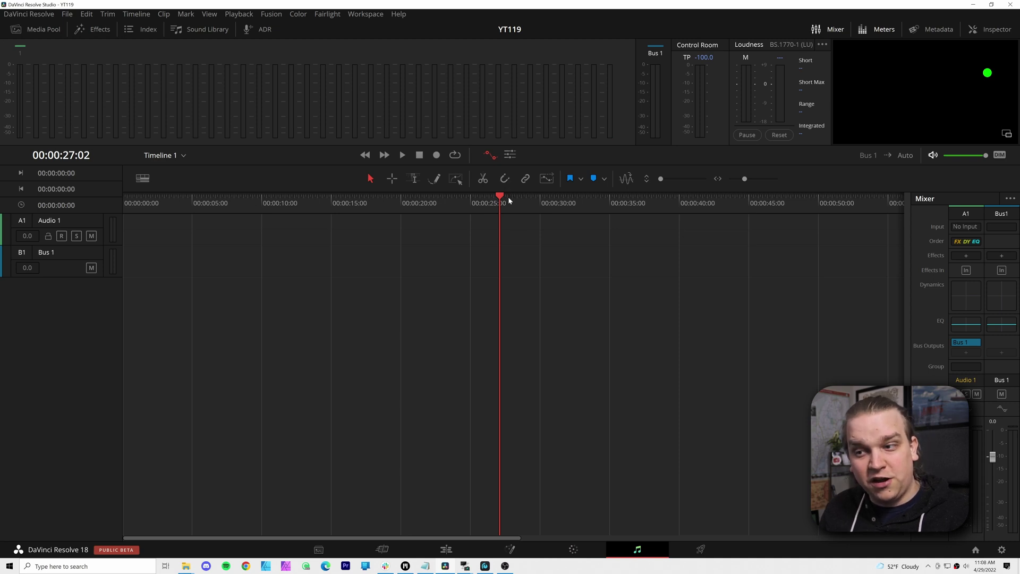
{"action": "left_click", "coordinate": [444, 551]}
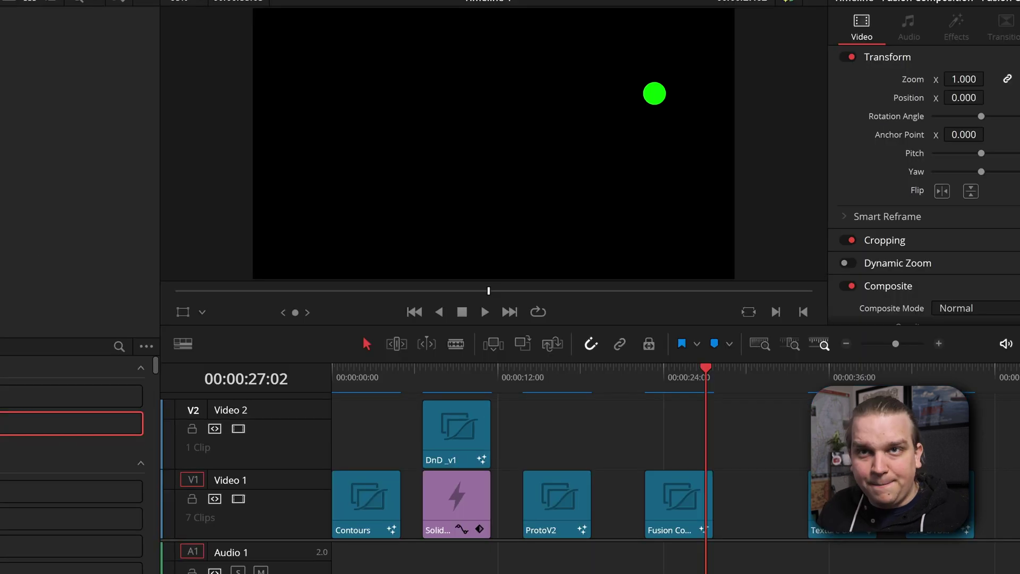
{"action": "key", "text": "ctrl+alt+k"}
Expand Workspace > Show Panel in Workspace and select the Nodes command, which has no shortcut yet
{"action": "scroll", "coordinate": [419, 408], "scroll_direction": "down", "scroll_amount": 3}
{"action": "left_click", "coordinate": [427, 373]}
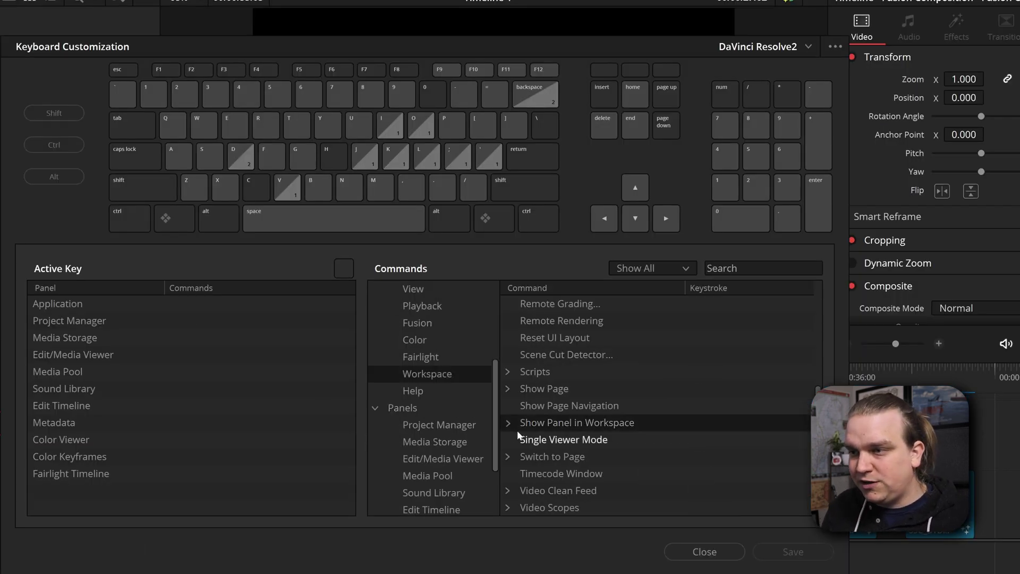
{"action": "left_click", "coordinate": [577, 422]}
{"action": "scroll", "coordinate": [602, 425], "scroll_direction": "down", "scroll_amount": 2}
{"action": "scroll", "coordinate": [696, 403], "scroll_direction": "down", "scroll_amount": 6}
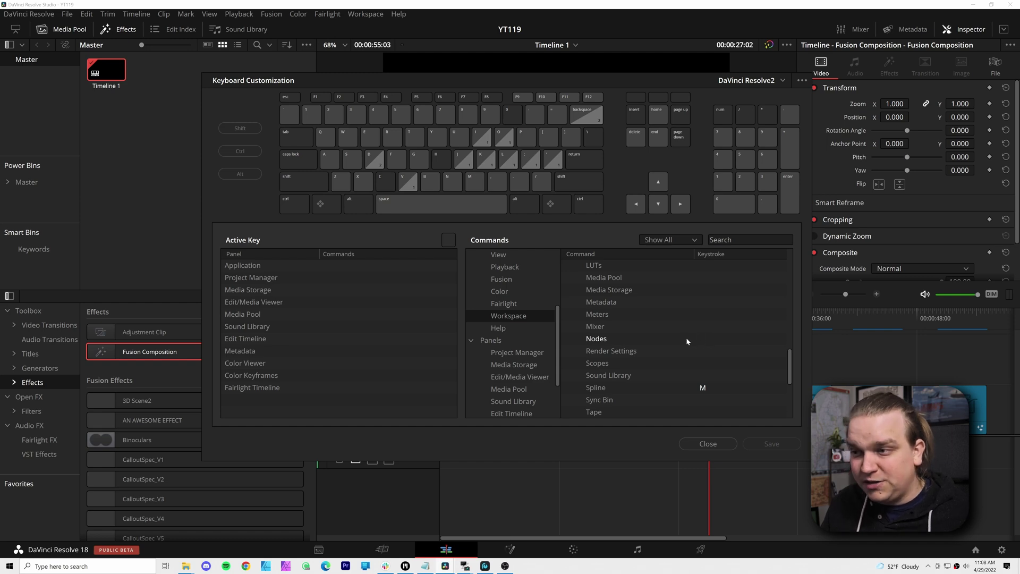
{"action": "left_click", "coordinate": [700, 336]}
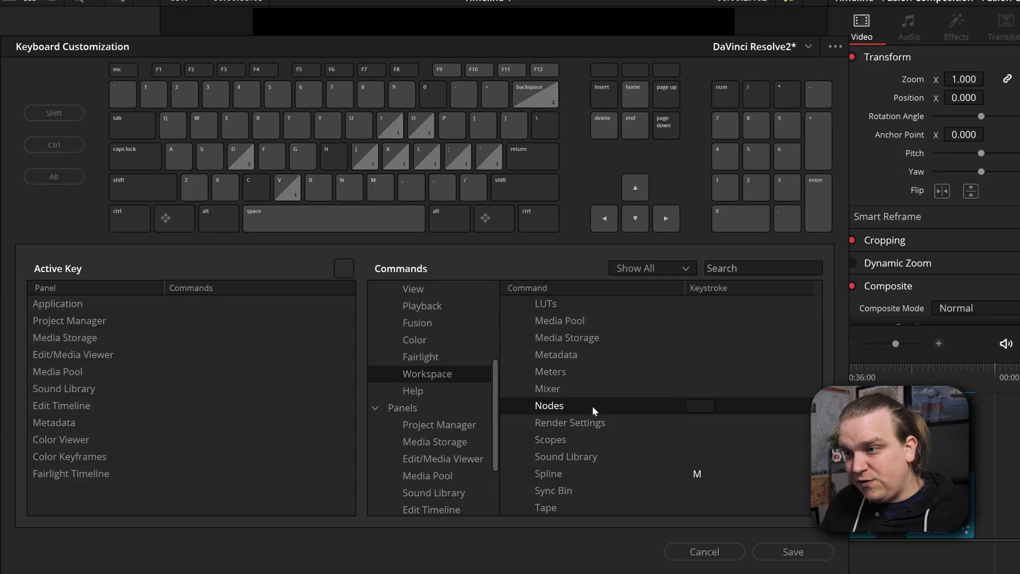
Assign B to the Workspace Nodes panel command and save the keyboard customization
{"action": "left_click", "coordinate": [700, 407]}
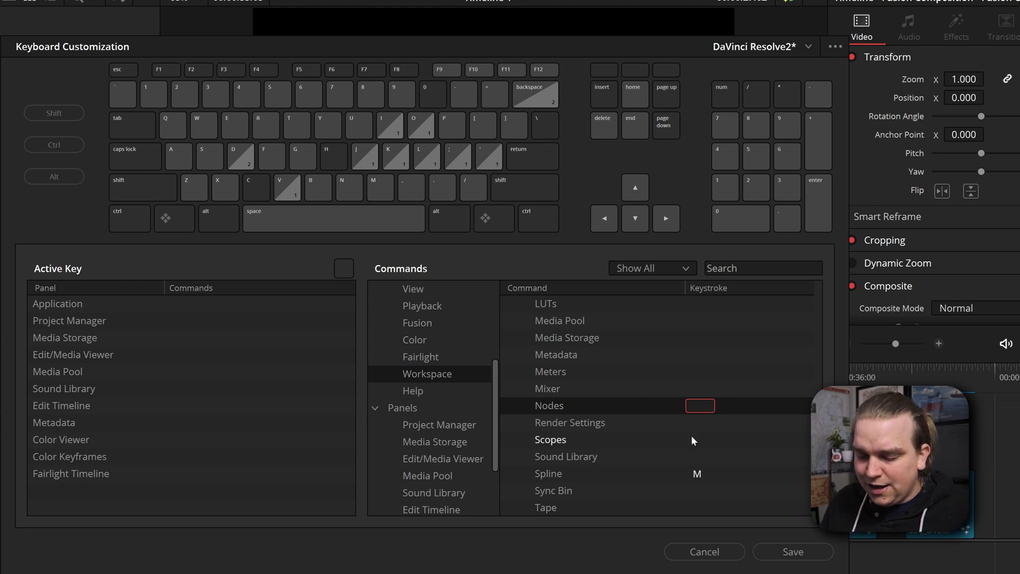
{"action": "key", "text": "b"}
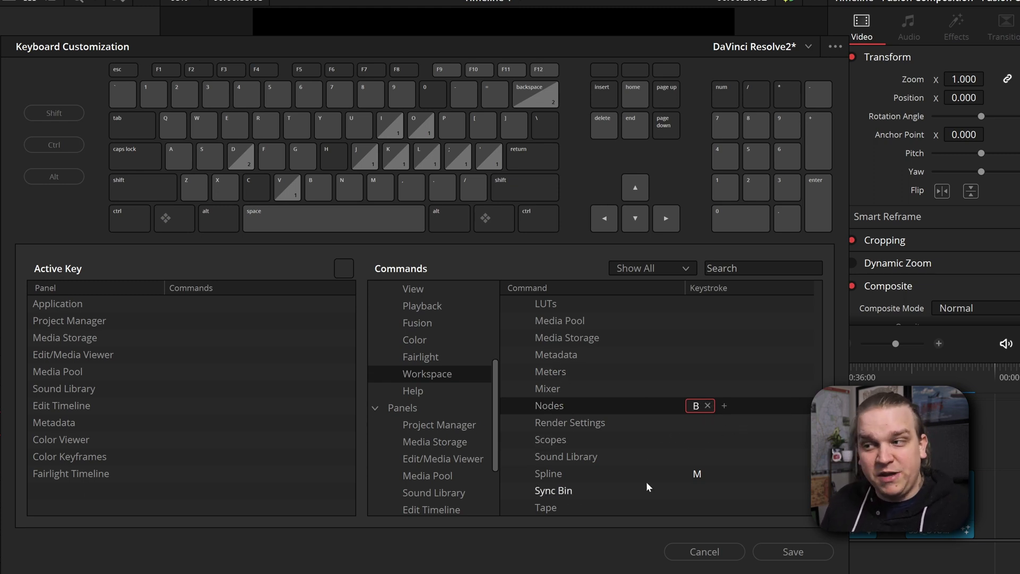
{"action": "mouse_move", "coordinate": [637, 476]}
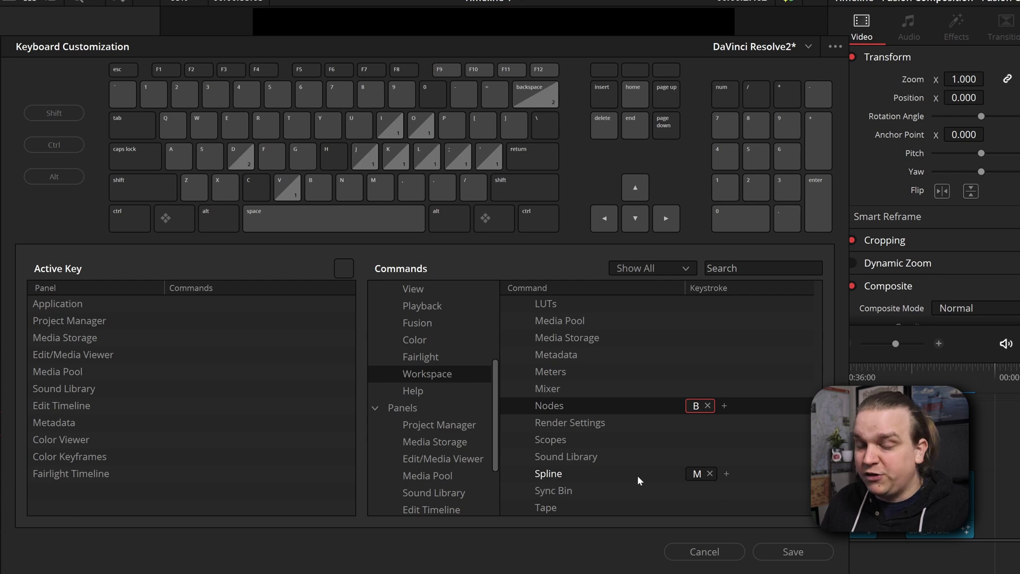
{"action": "left_click", "coordinate": [793, 551]}
{"action": "left_click", "coordinate": [704, 552]}
On the Fusion page, toggle the Nodes panel with the new shortcut, leaving it hidden, and pan the spline graph
{"action": "left_click", "coordinate": [513, 548]}
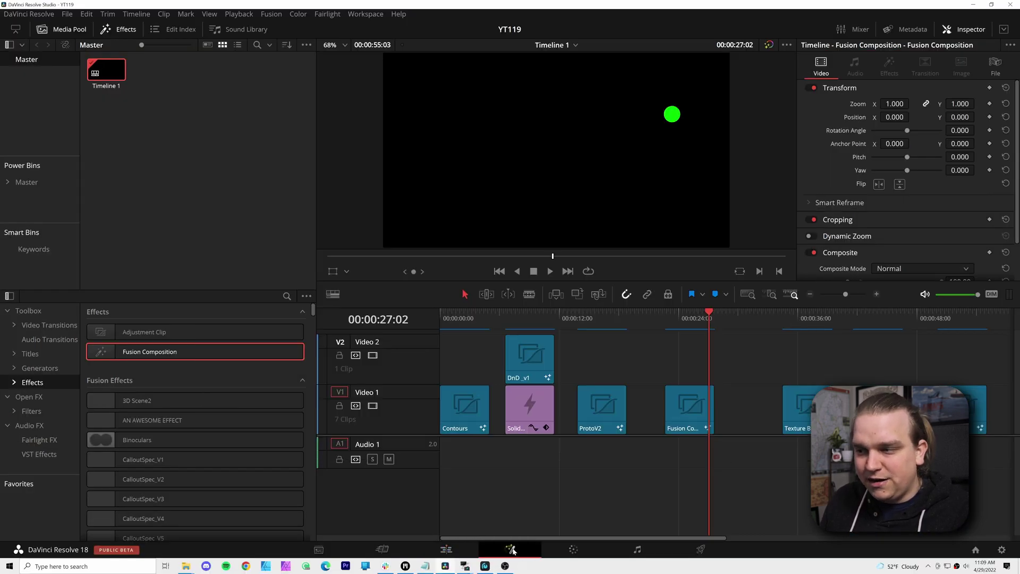
{"action": "key", "text": "m"}
{"action": "key", "text": "m"}
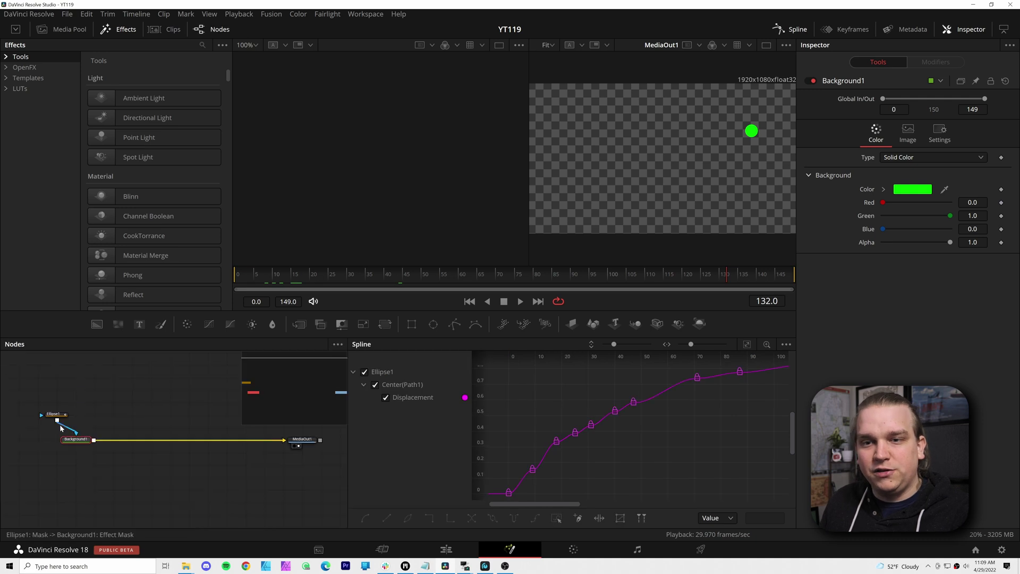
{"action": "key", "text": "m"}
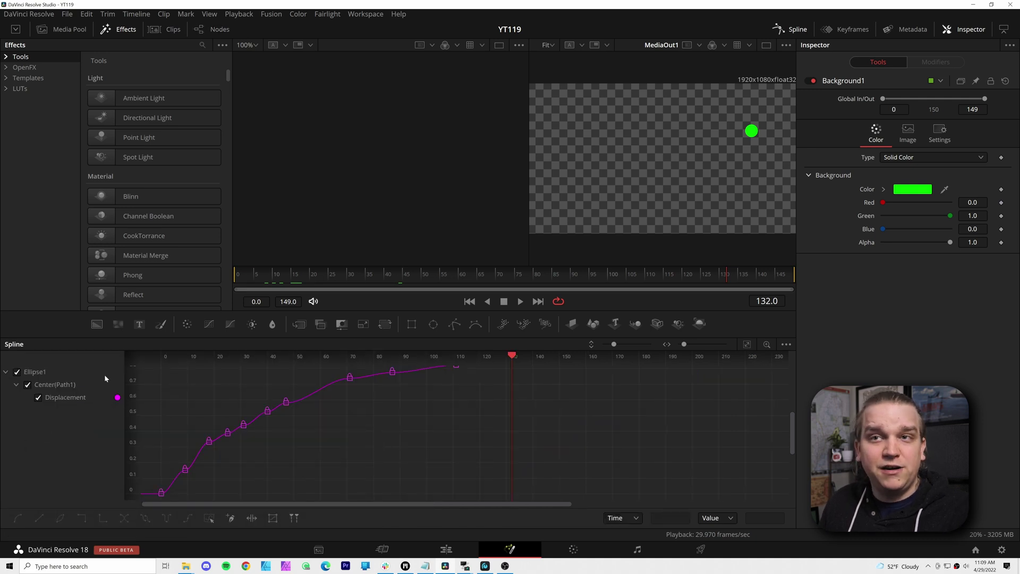
{"action": "key", "text": "m"}
{"action": "key", "text": "m"}
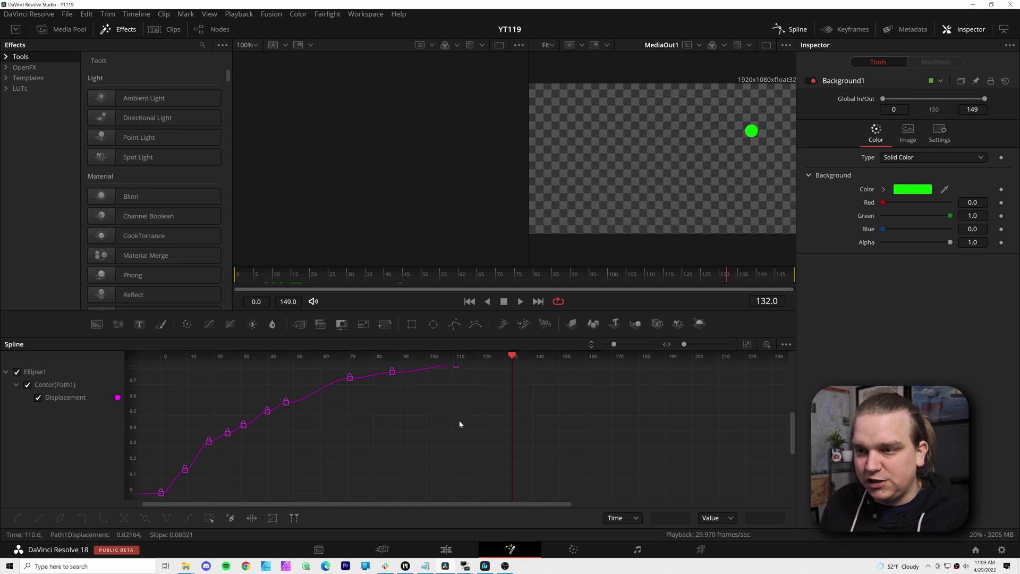
{"action": "scroll", "coordinate": [404, 431], "scroll_direction": "down", "scroll_amount": 3}
{"action": "left_click_drag", "start_coordinate": [356, 435], "coordinate": [490, 430]}
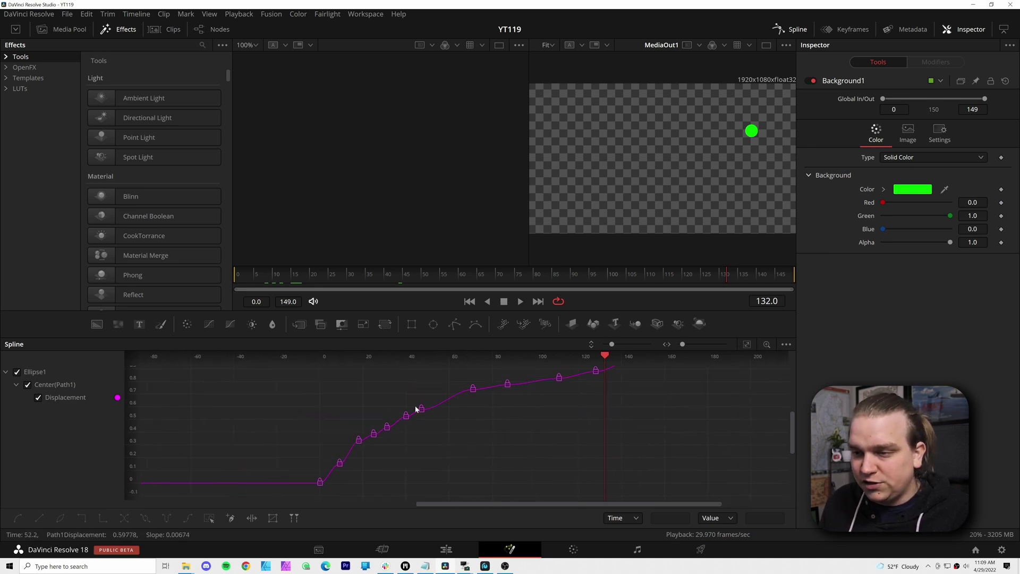